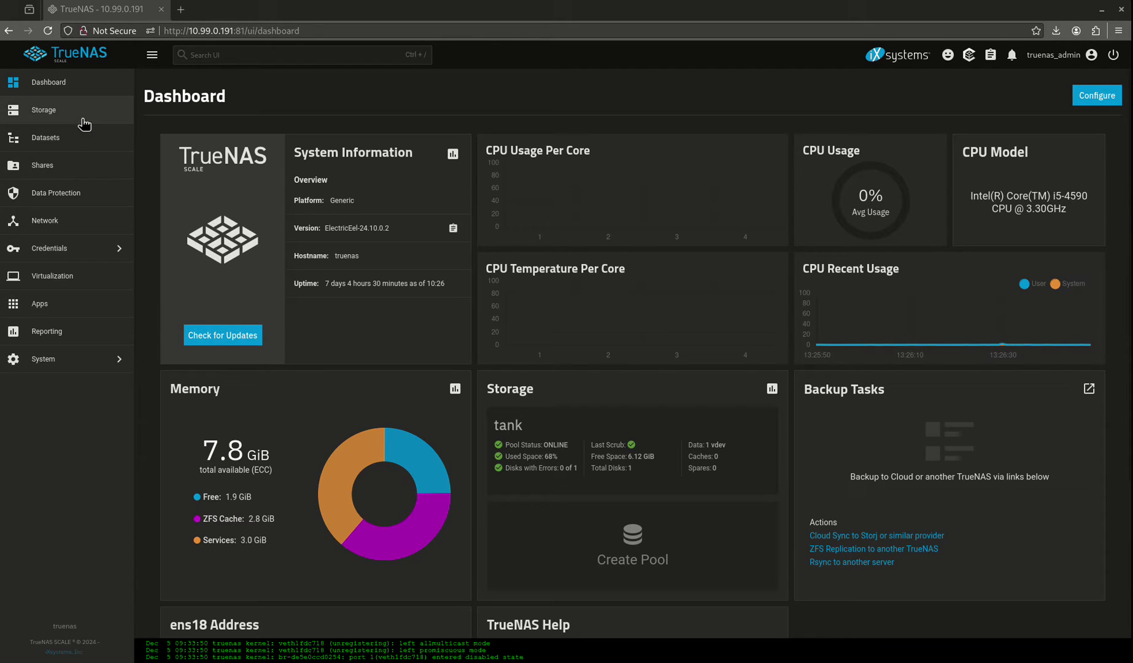
Step: Open the Datasets page and show the details of the tank/configs dataset
{"action": "left_click", "coordinate": [70, 141]}
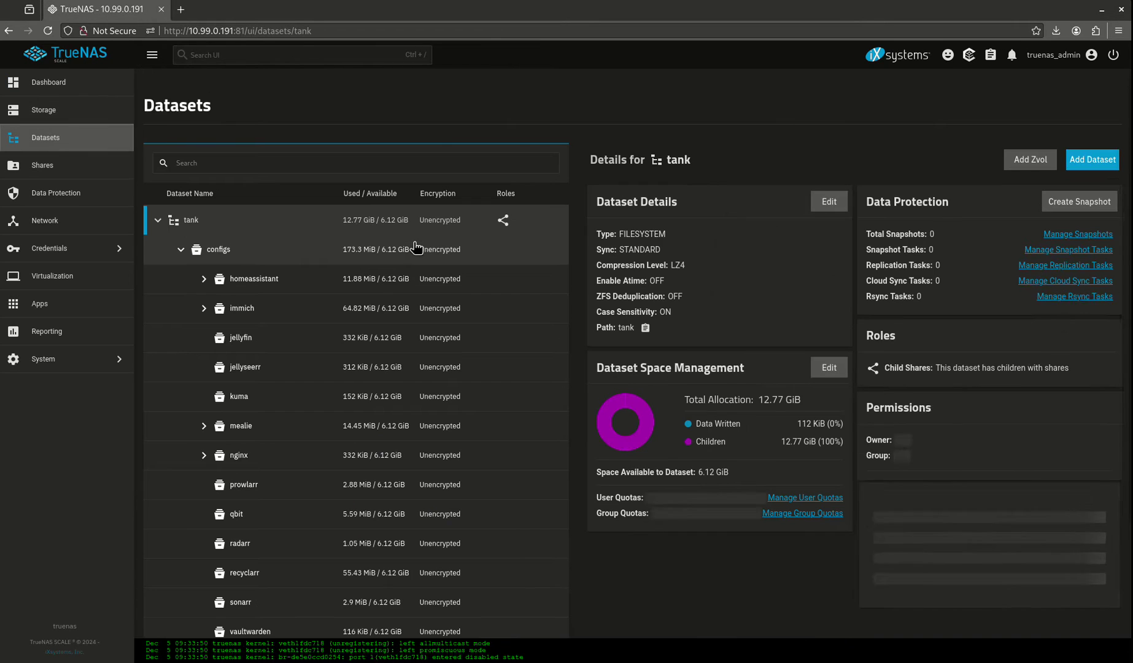
{"action": "left_click", "coordinate": [277, 249]}
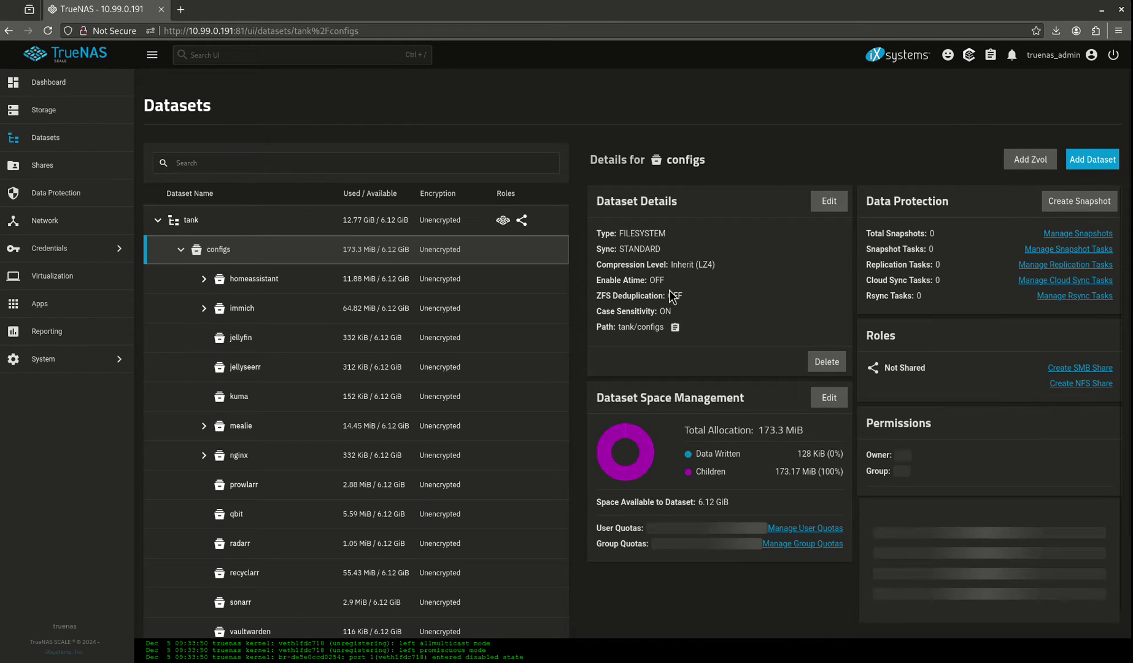
Step: Create a Generic-preset dataset named planka under tank/configs, skipping ACL setup
{"action": "left_click", "coordinate": [1092, 159]}
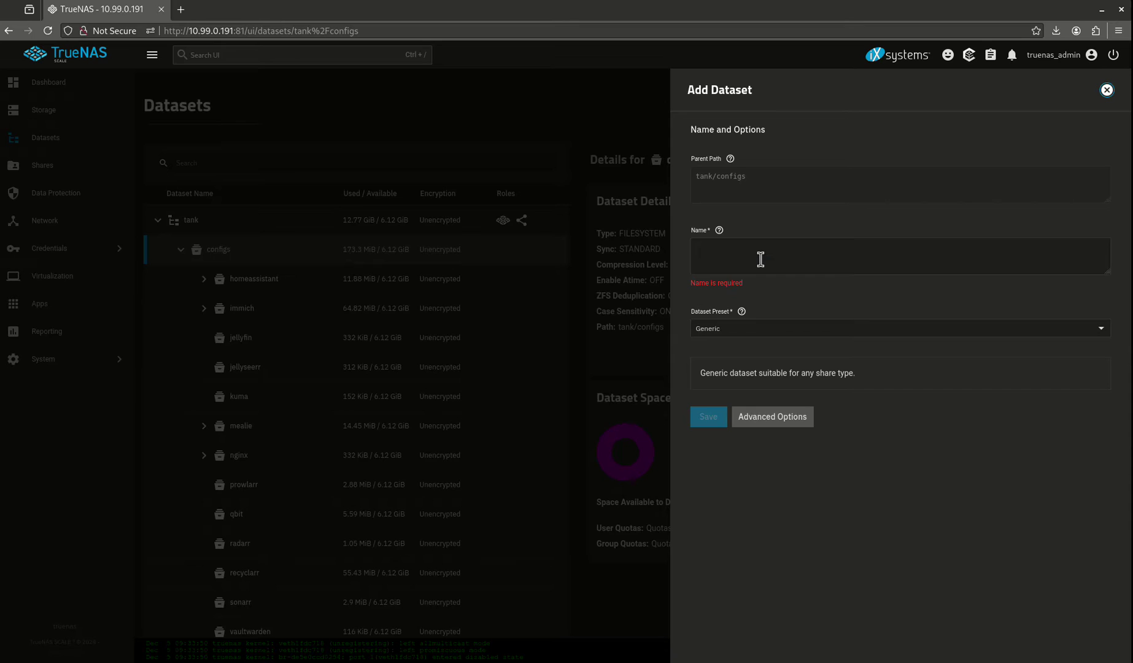
{"action": "left_click", "coordinate": [761, 259]}
{"action": "type", "text": "planka"}
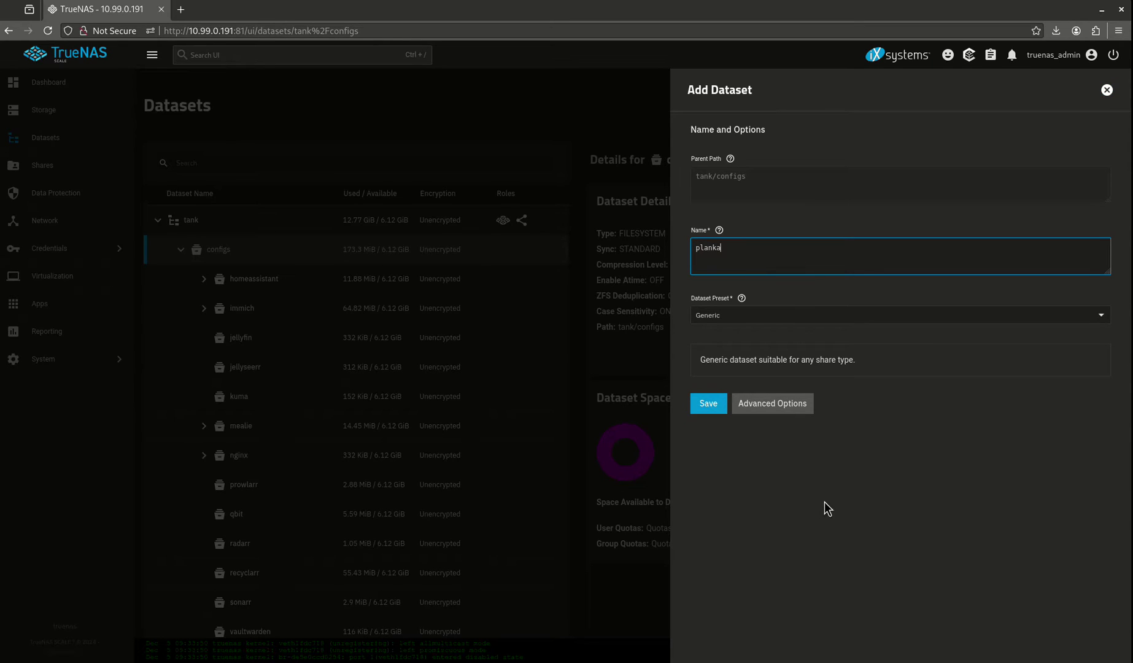
{"action": "left_click", "coordinate": [703, 322]}
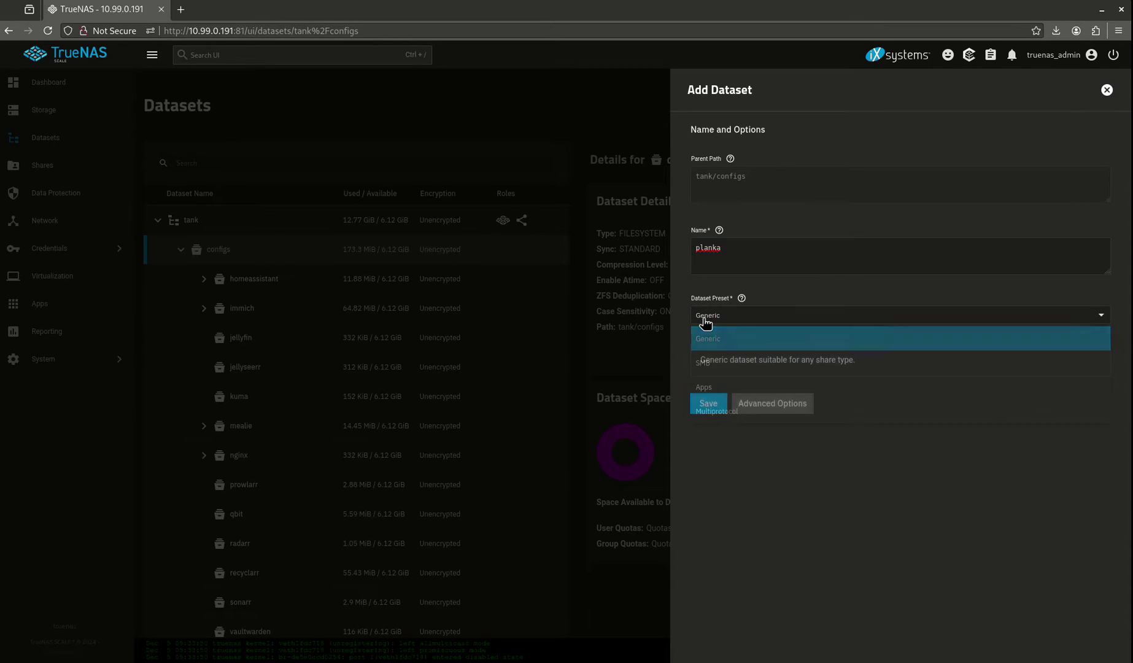
{"action": "left_click", "coordinate": [704, 323]}
{"action": "left_click", "coordinate": [706, 404]}
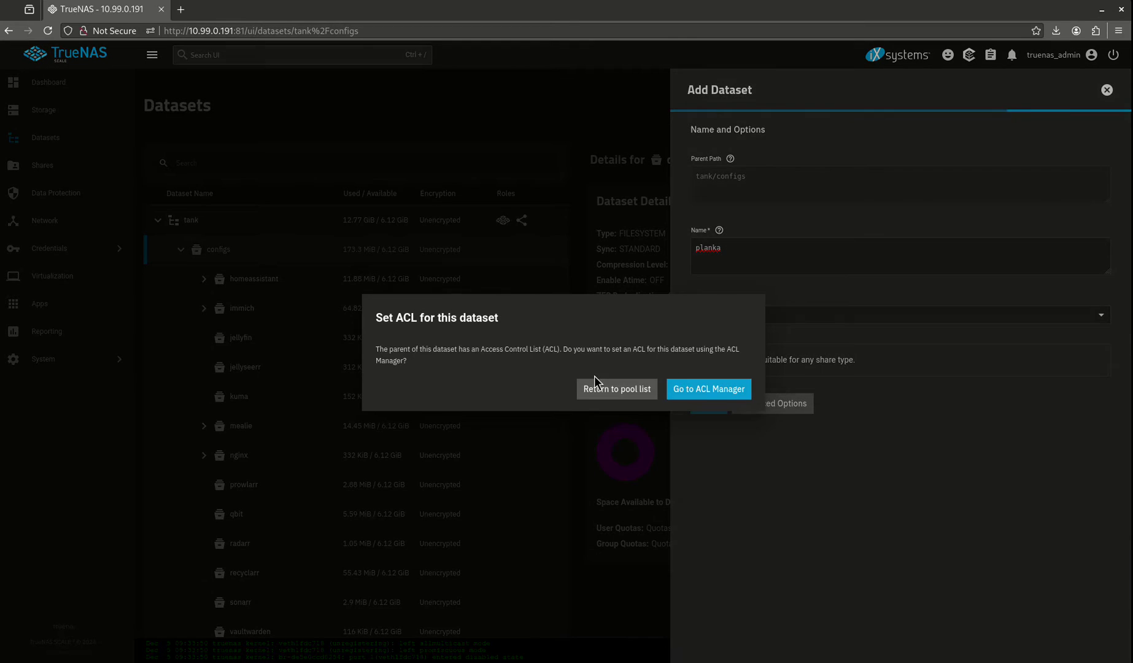
{"action": "left_click", "coordinate": [617, 389]}
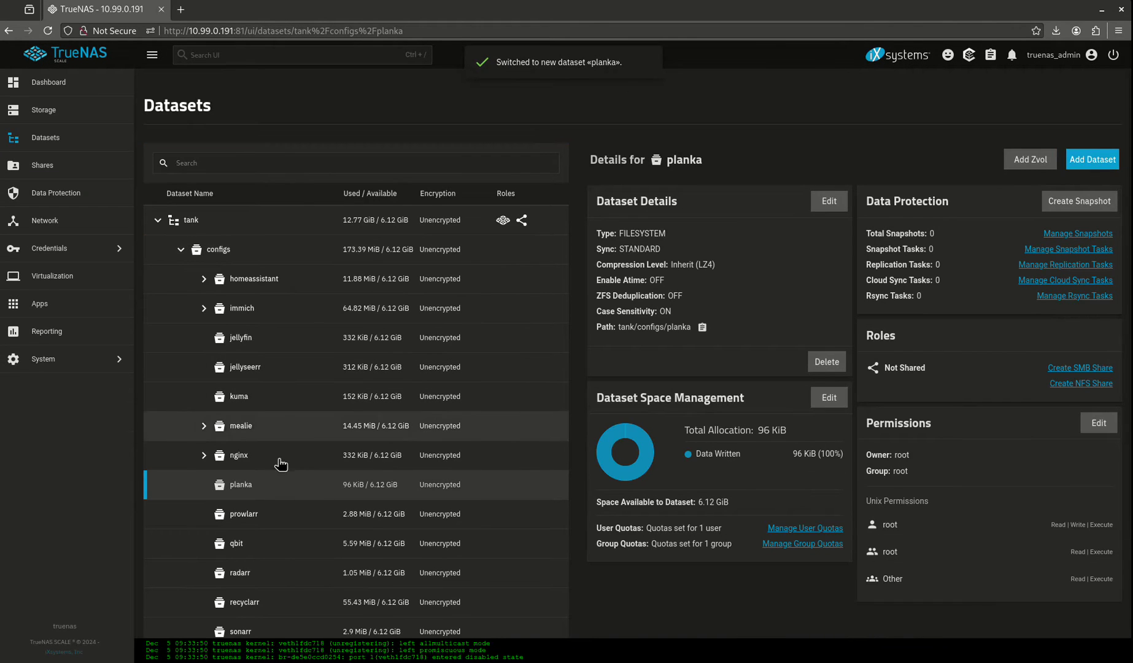
Step: Add the avatars and images child datasets under planka
{"action": "left_click", "coordinate": [1092, 159]}
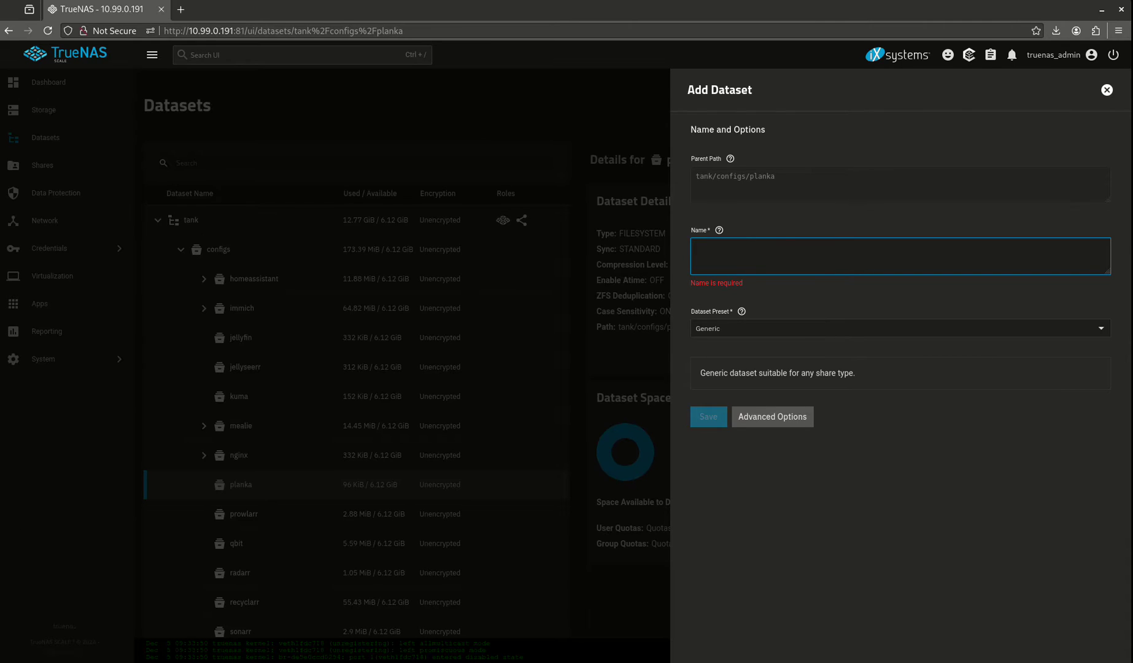
{"action": "left_click", "coordinate": [864, 246]}
{"action": "type", "text": "avat"}
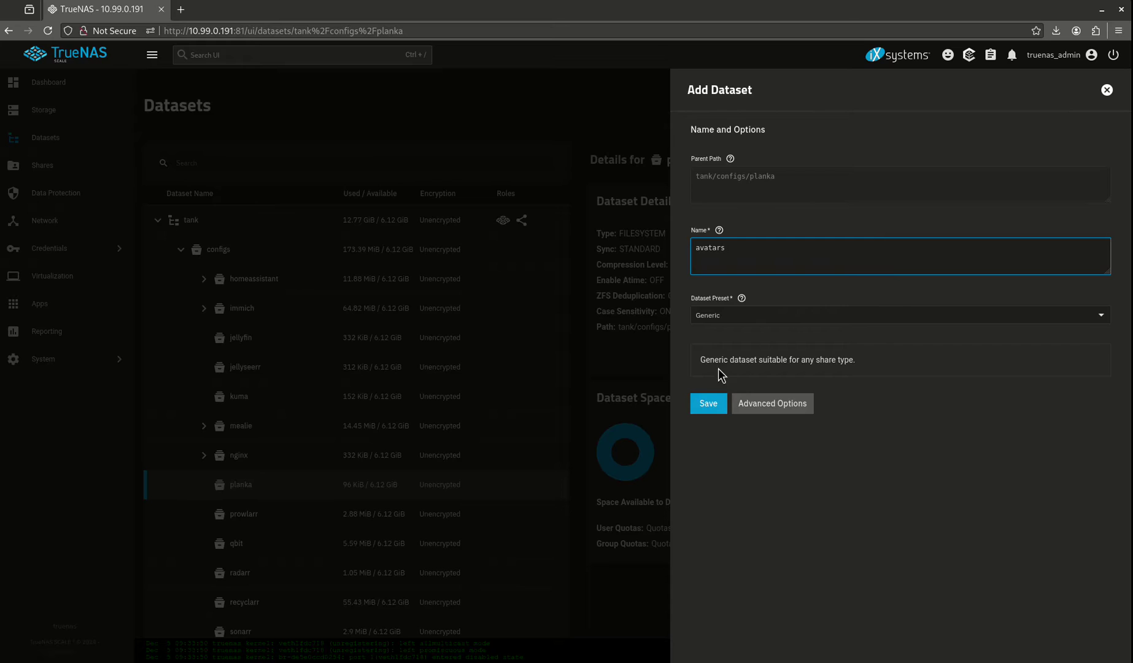
{"action": "type", "text": "ars"}
{"action": "left_click", "coordinate": [708, 403]}
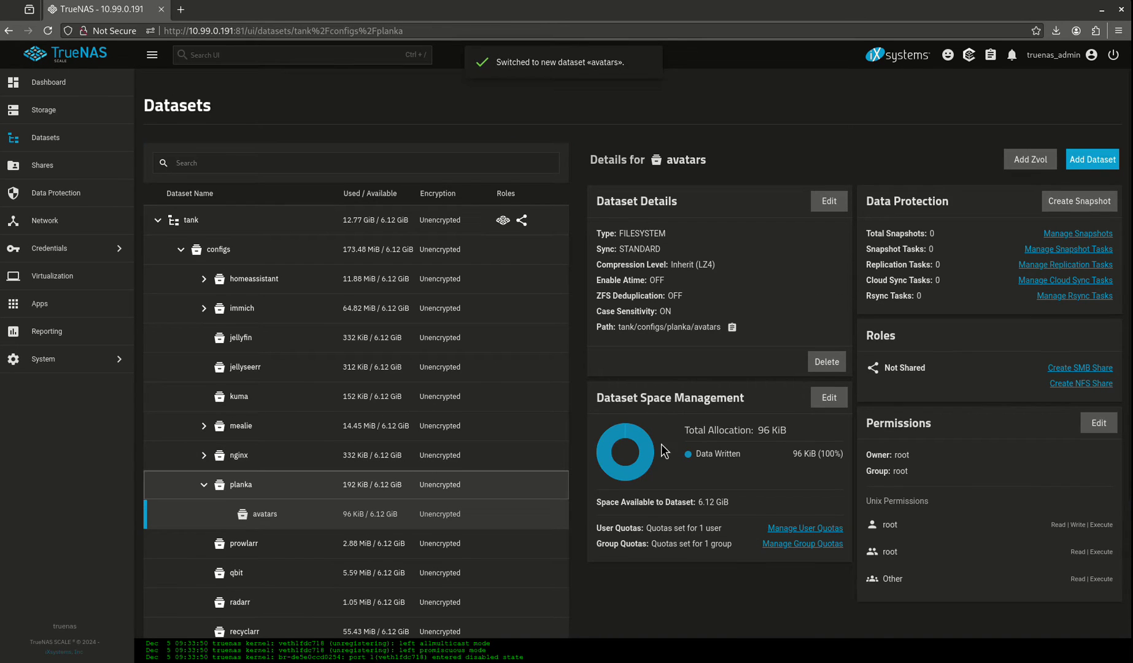
{"action": "left_click", "coordinate": [1088, 160]}
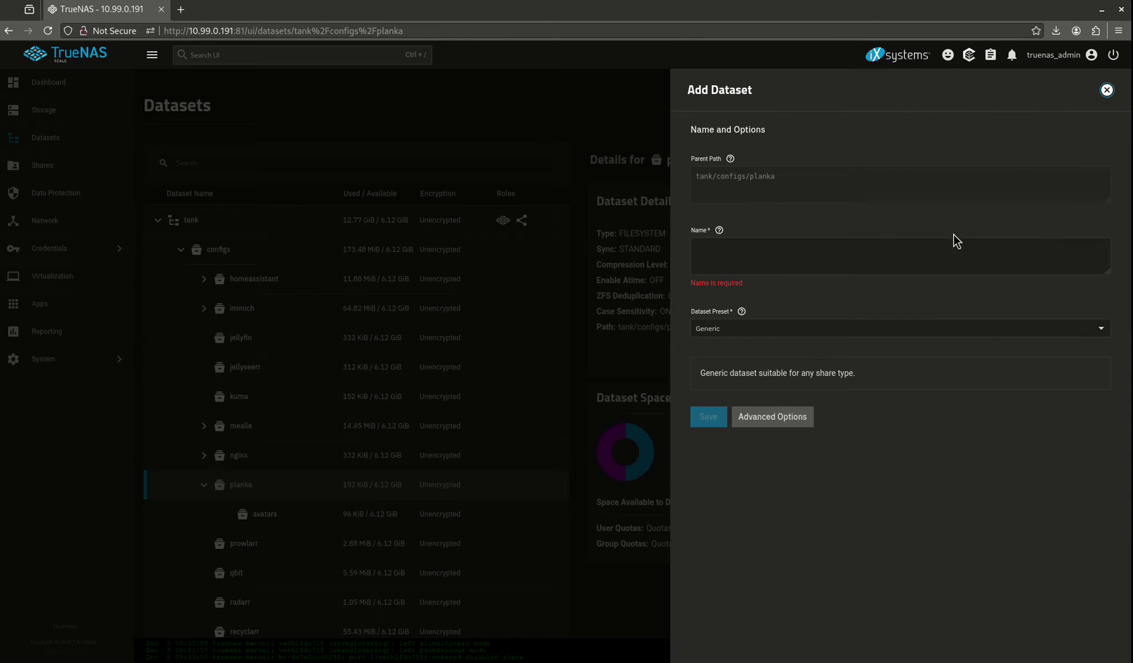
{"action": "left_click", "coordinate": [888, 256]}
{"action": "type", "text": "images"}
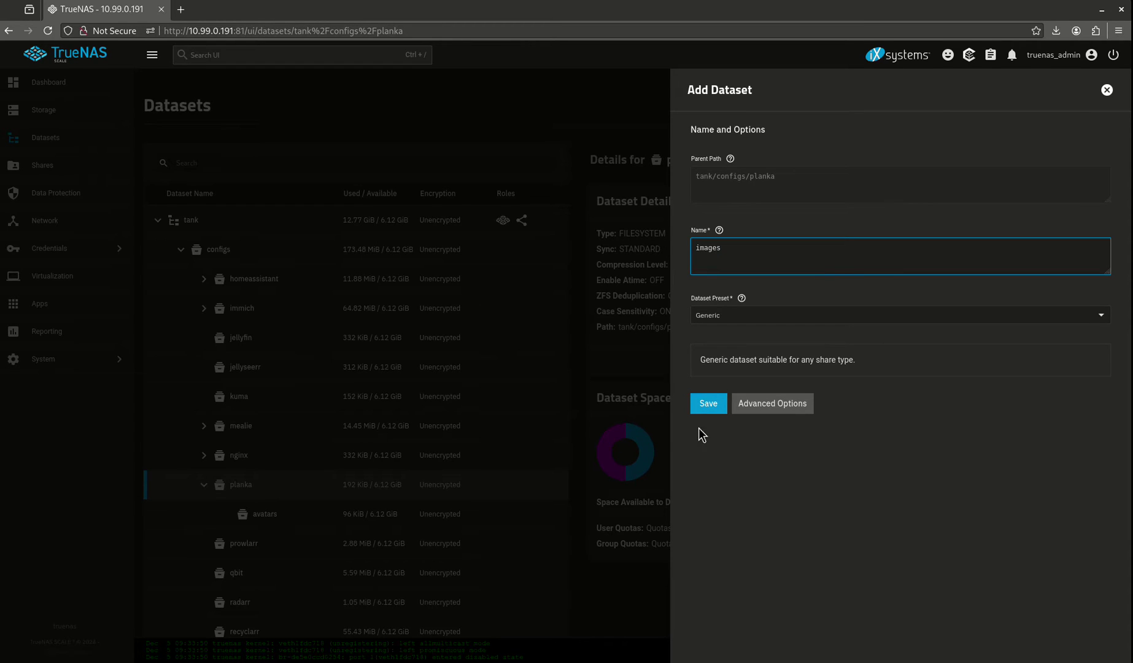
{"action": "left_click", "coordinate": [707, 402]}
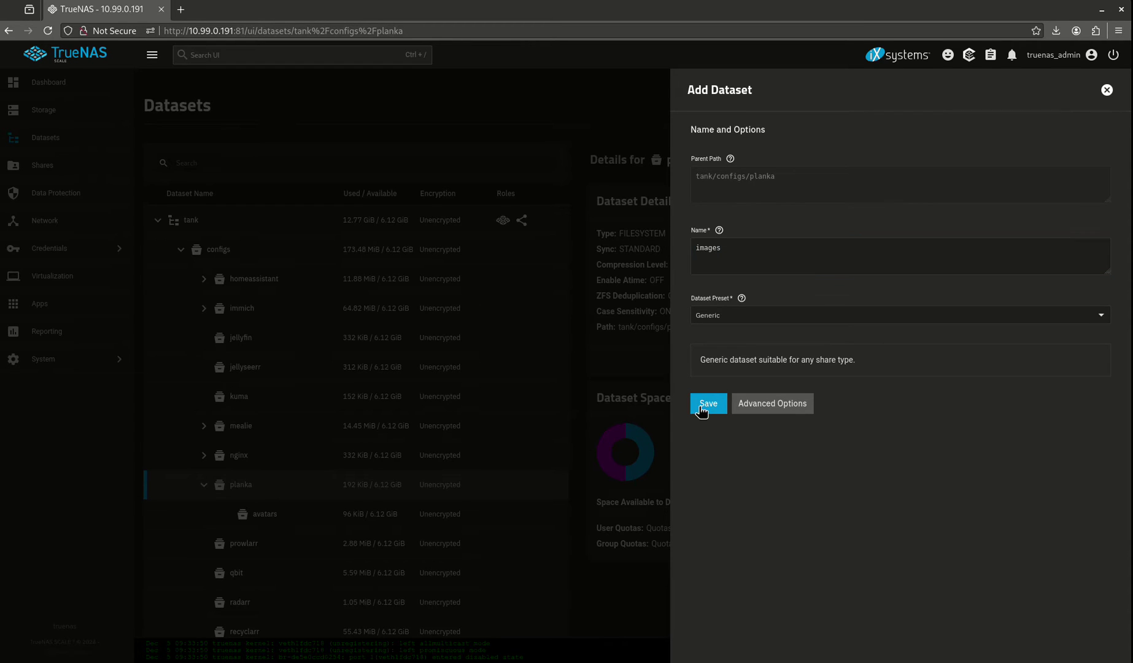
Step: Add the attach and db child datasets under planka, then reselect planka
{"action": "left_click", "coordinate": [261, 484]}
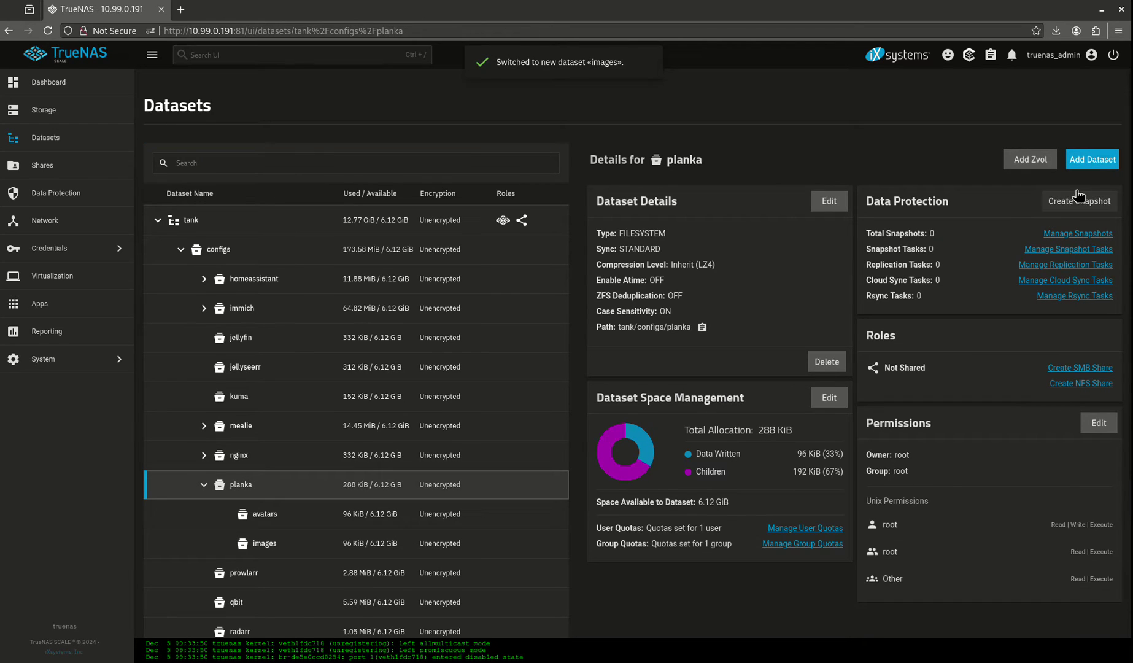
{"action": "left_click", "coordinate": [1092, 159]}
{"action": "left_click", "coordinate": [851, 263]}
{"action": "type", "text": "a"}
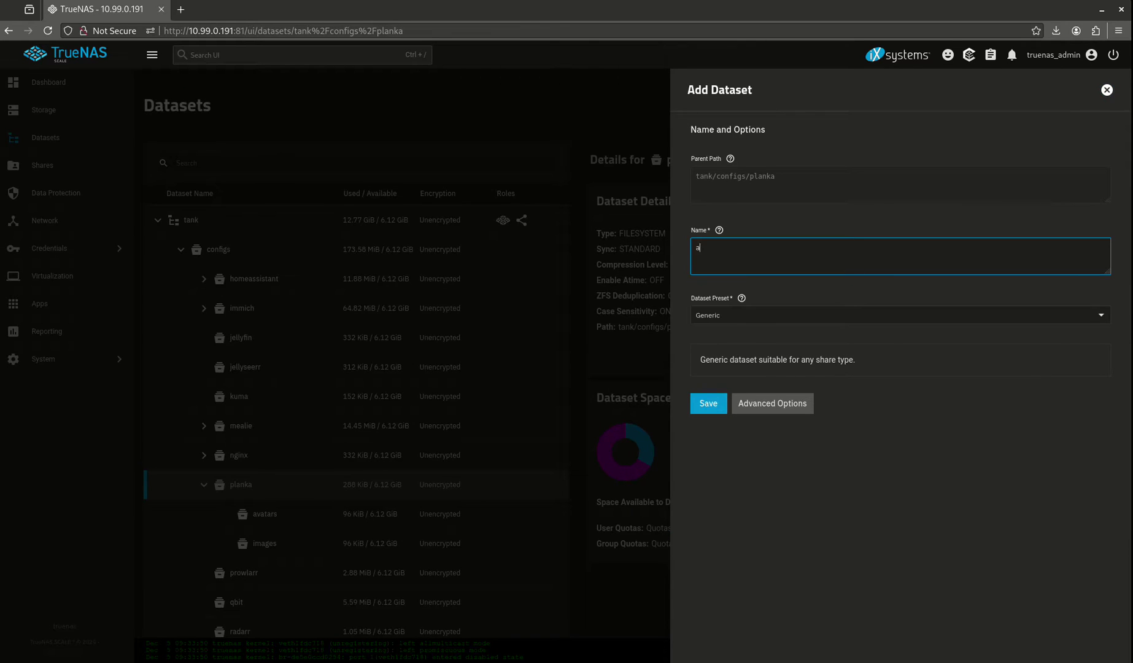
{"action": "type", "text": "ttach"}
{"action": "left_click", "coordinate": [708, 405]}
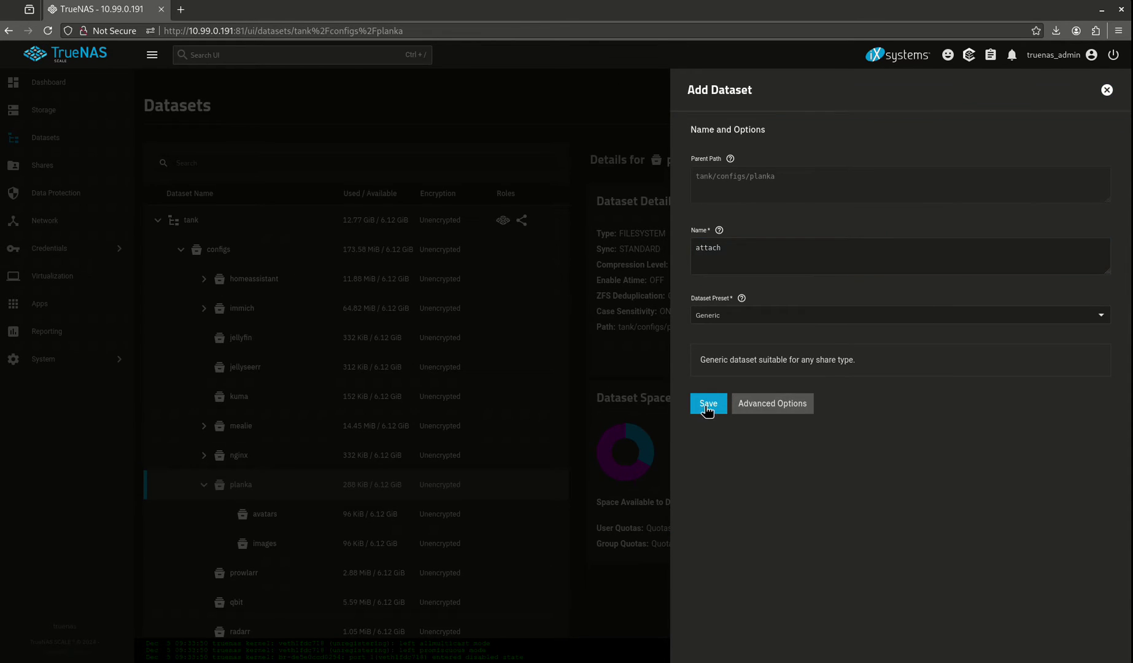
{"action": "left_click", "coordinate": [257, 484]}
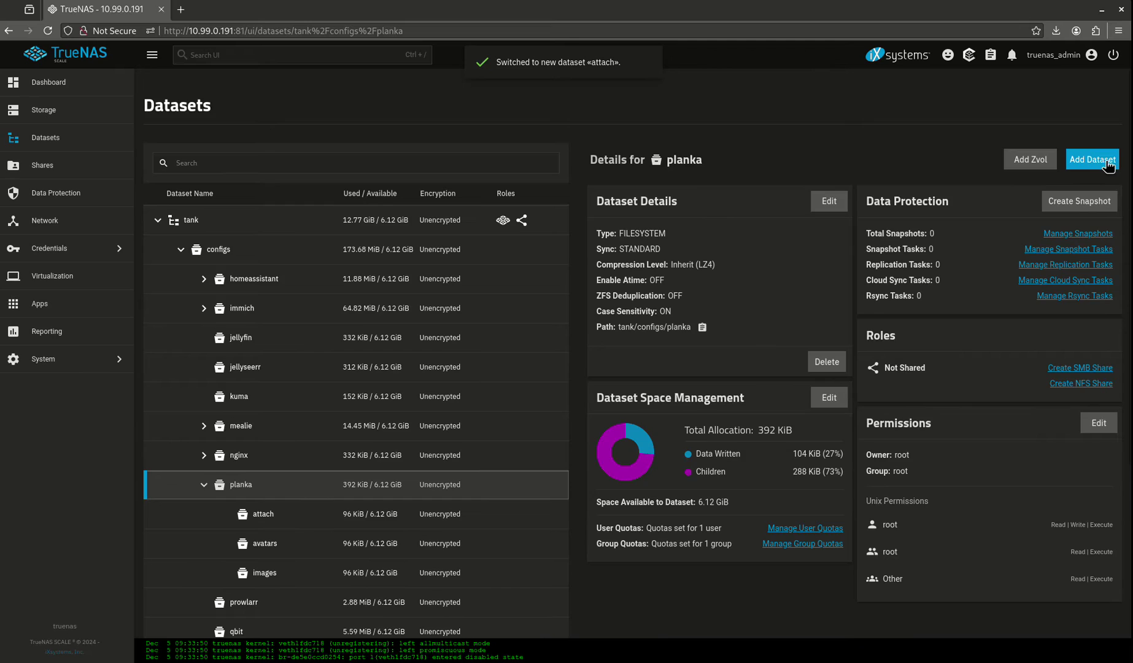
{"action": "left_click", "coordinate": [1093, 159]}
{"action": "left_click", "coordinate": [735, 264]}
{"action": "type", "text": "db"}
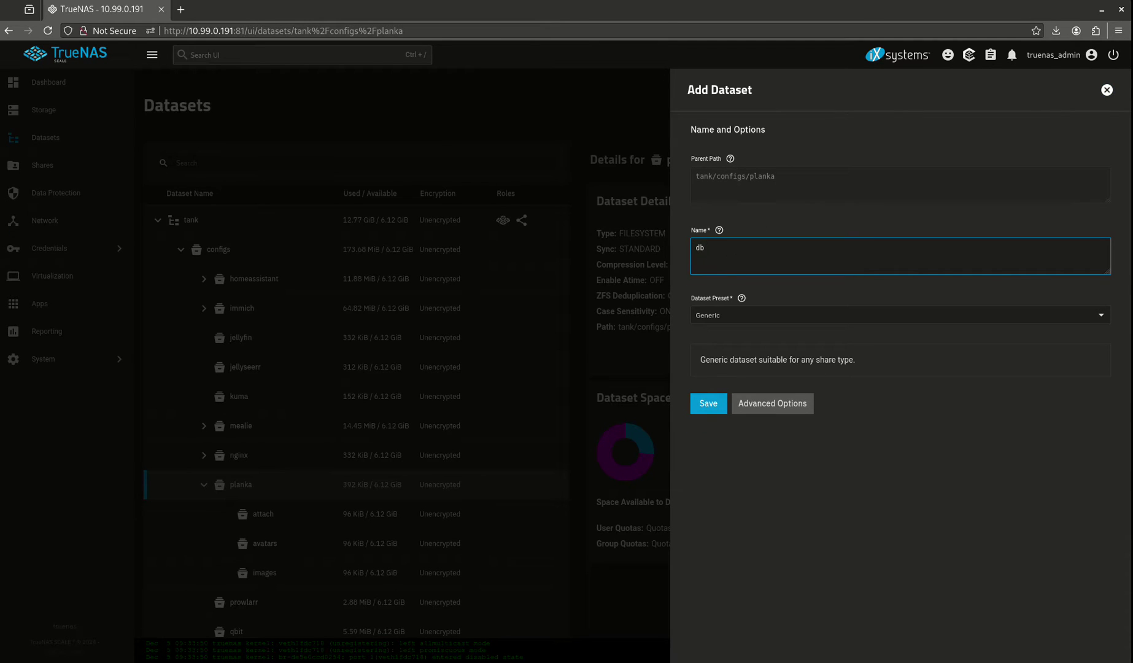
{"action": "left_click", "coordinate": [712, 406]}
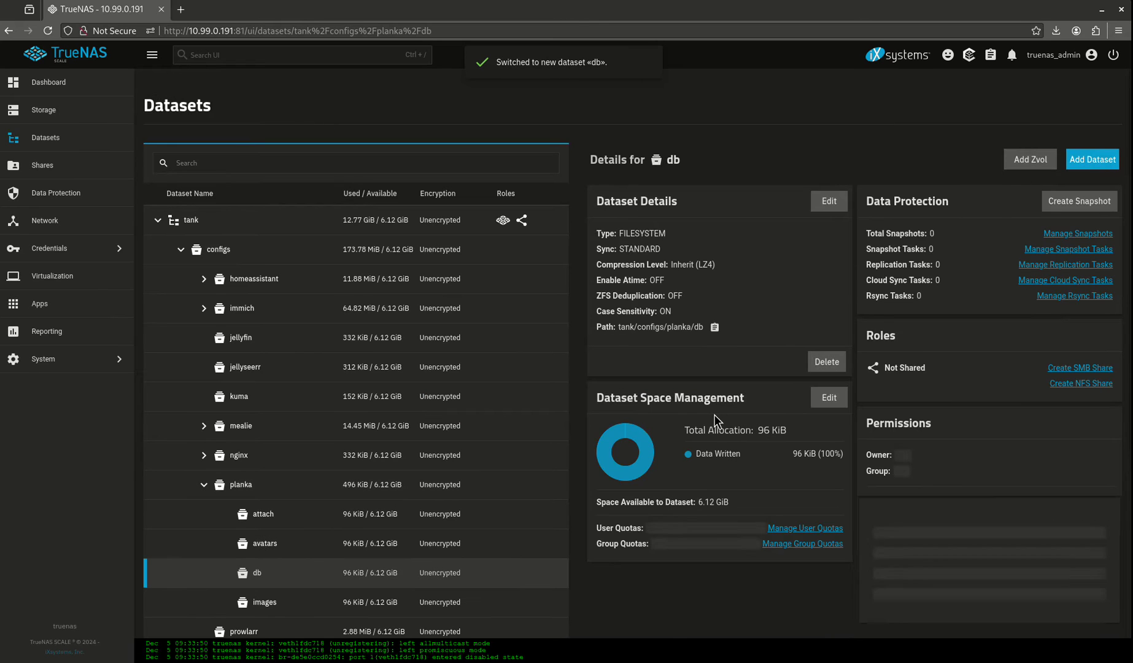
{"action": "left_click", "coordinate": [227, 487]}
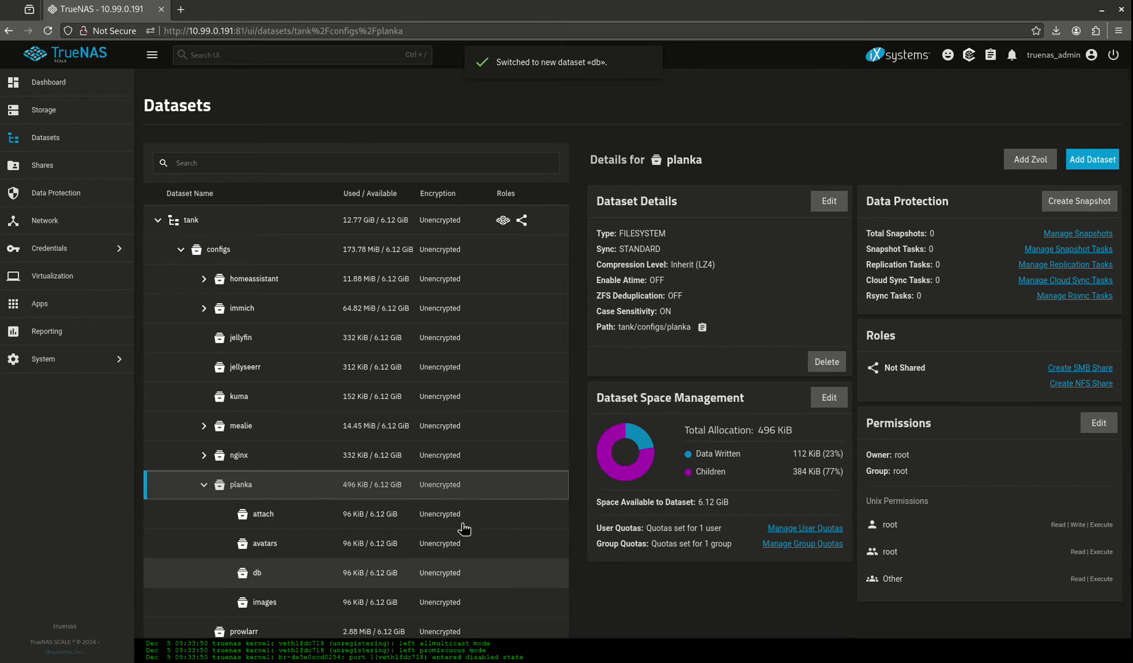
Step: Give group and others write access on planka, applied recursively to child datasets
{"action": "left_click", "coordinate": [204, 485]}
{"action": "left_click", "coordinate": [204, 484]}
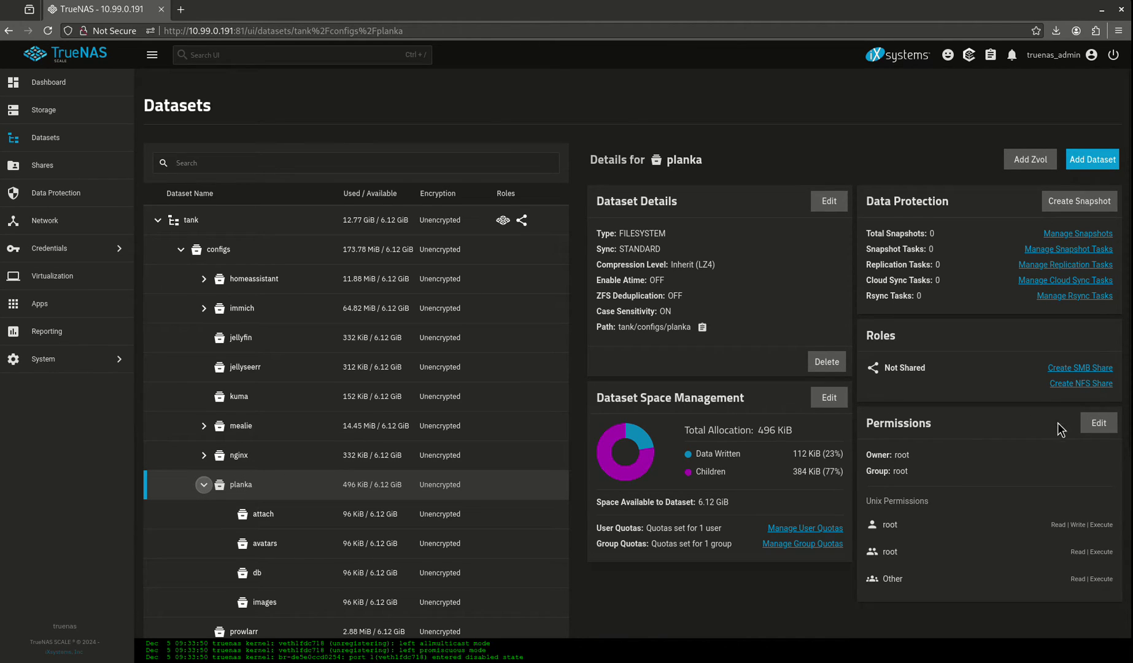
{"action": "left_click", "coordinate": [1094, 423]}
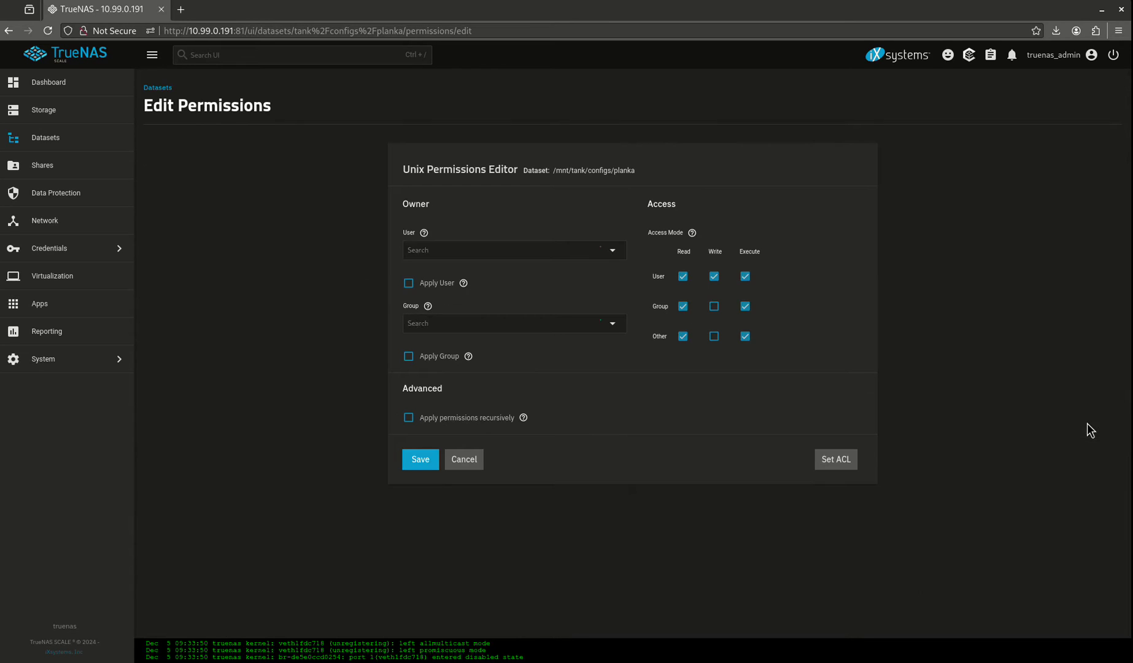
{"action": "left_click", "coordinate": [714, 306]}
{"action": "left_click", "coordinate": [714, 336]}
{"action": "left_click", "coordinate": [409, 285]}
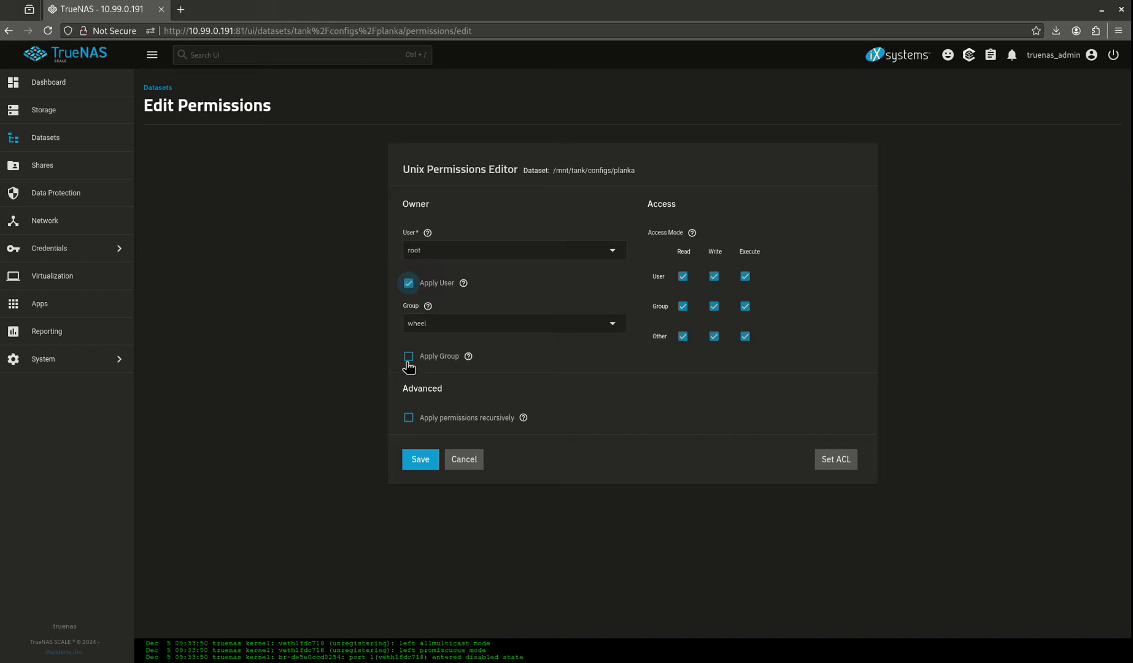
{"action": "left_click", "coordinate": [409, 357]}
{"action": "left_click", "coordinate": [409, 418]}
{"action": "left_click", "coordinate": [410, 387]}
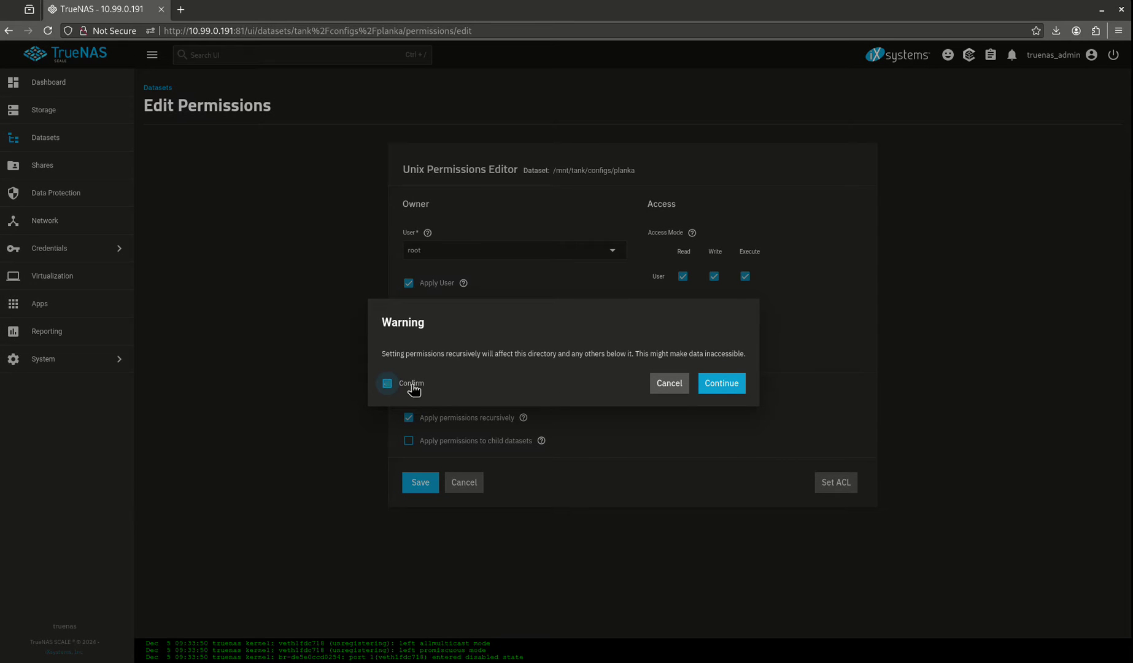
{"action": "left_click", "coordinate": [726, 382]}
{"action": "left_click", "coordinate": [459, 441]}
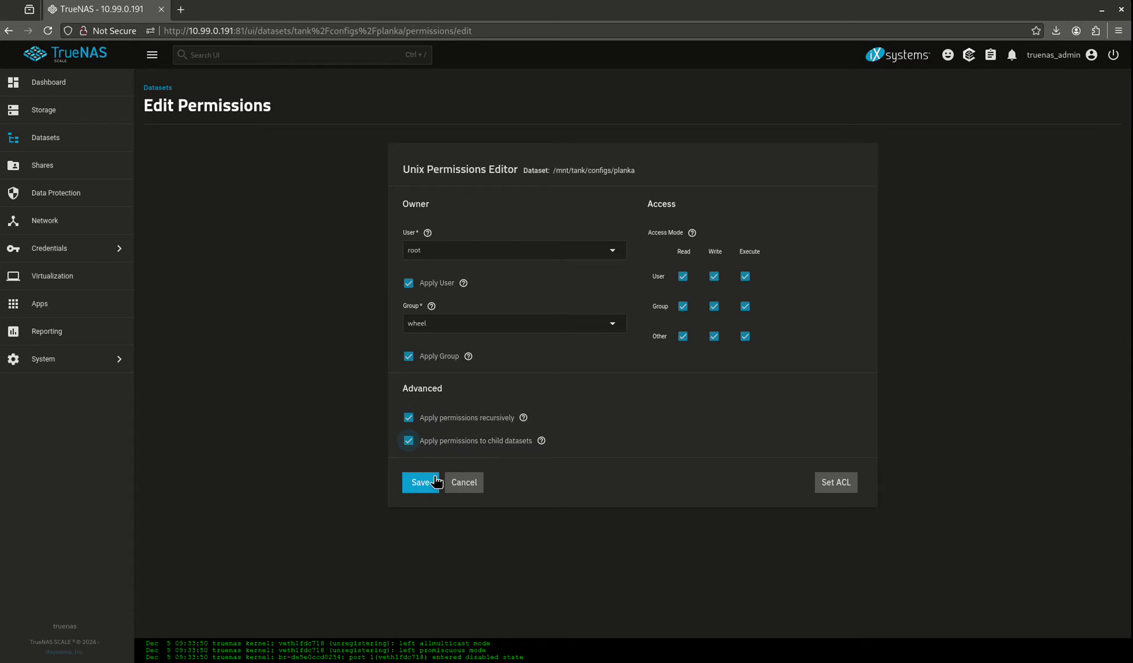
{"action": "left_click", "coordinate": [430, 482]}
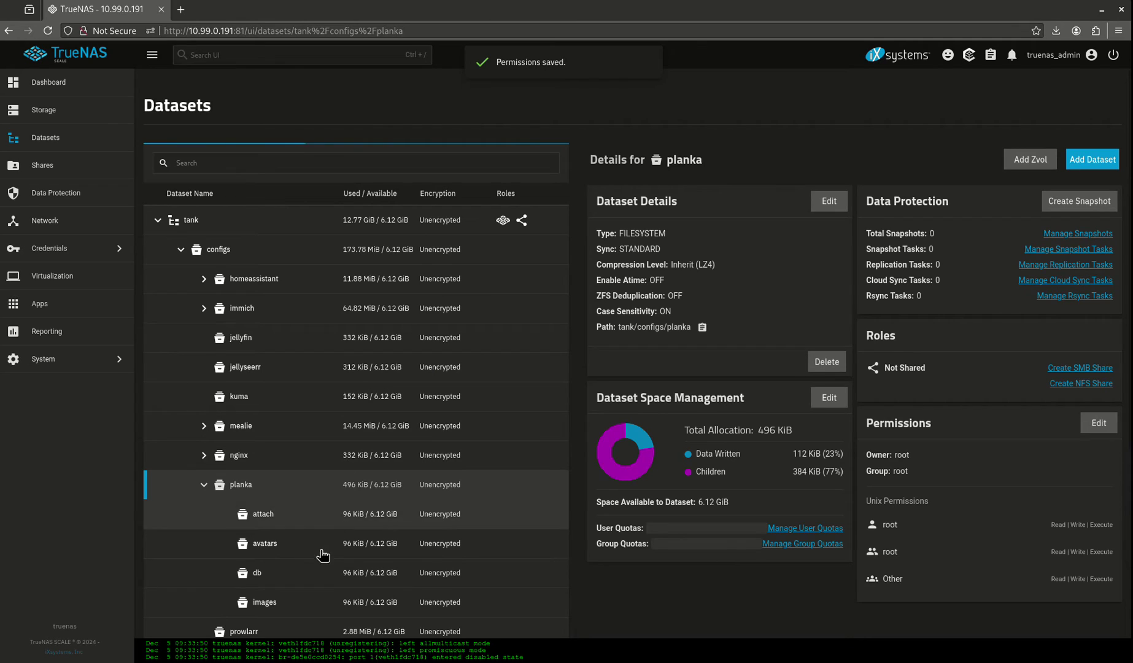
Step: Review the attach, avatars, db and images datasets, then go to installed Apps
{"action": "left_click", "coordinate": [283, 520]}
{"action": "scroll", "coordinate": [939, 559], "scroll_direction": "down", "scroll_amount": 2}
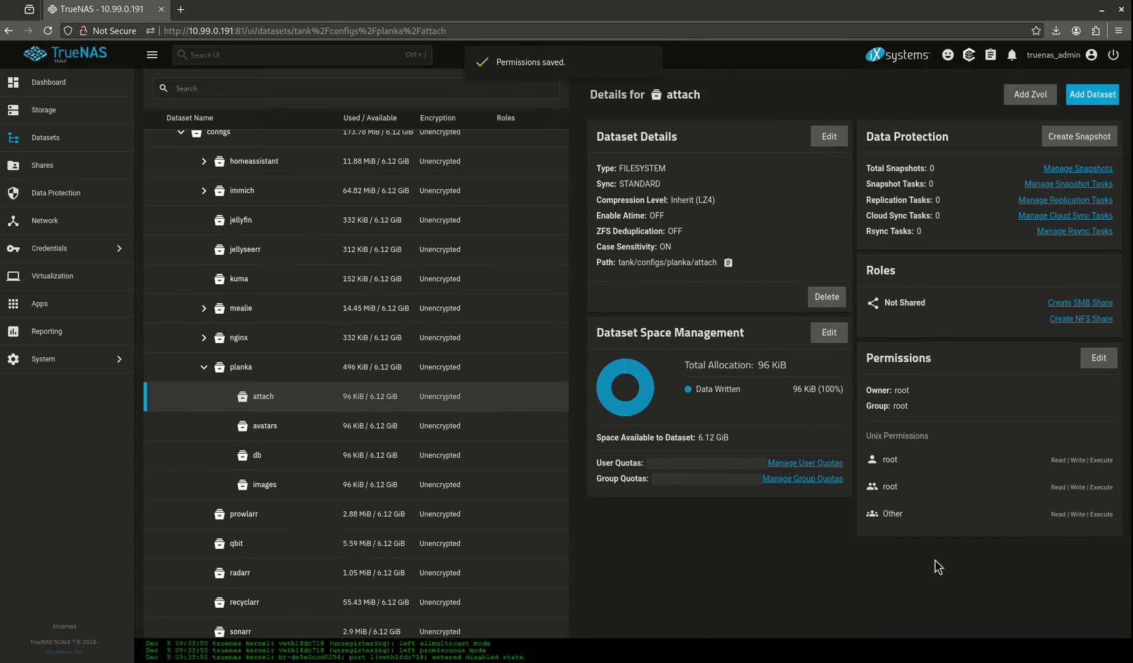
{"action": "left_click", "coordinate": [319, 425]}
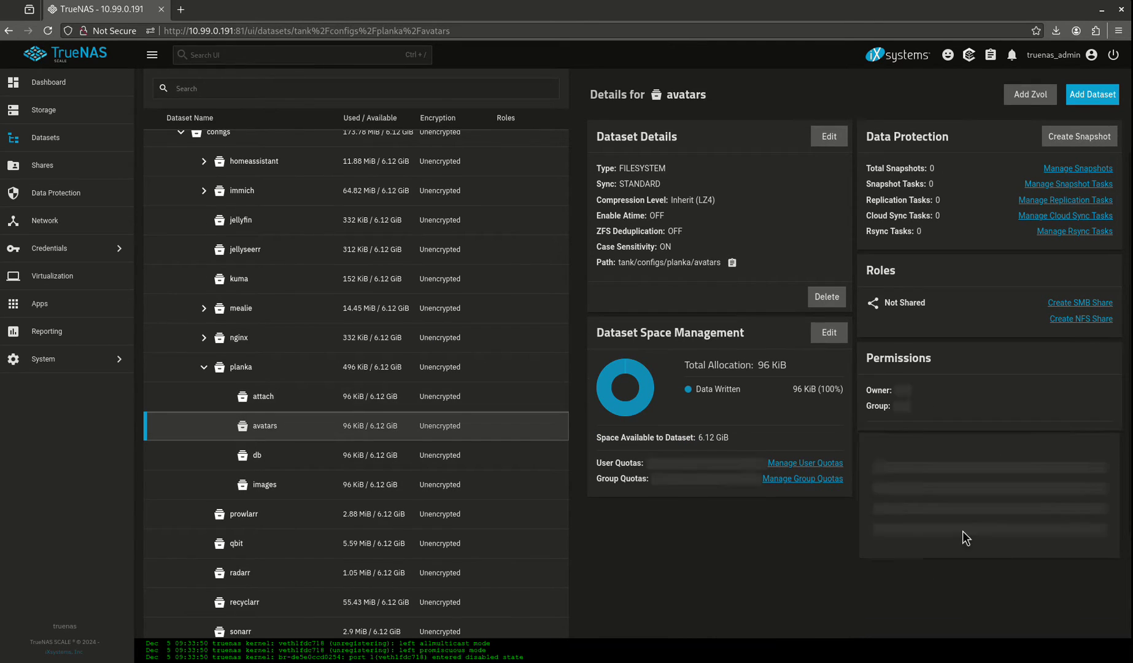
{"action": "left_click", "coordinate": [279, 461]}
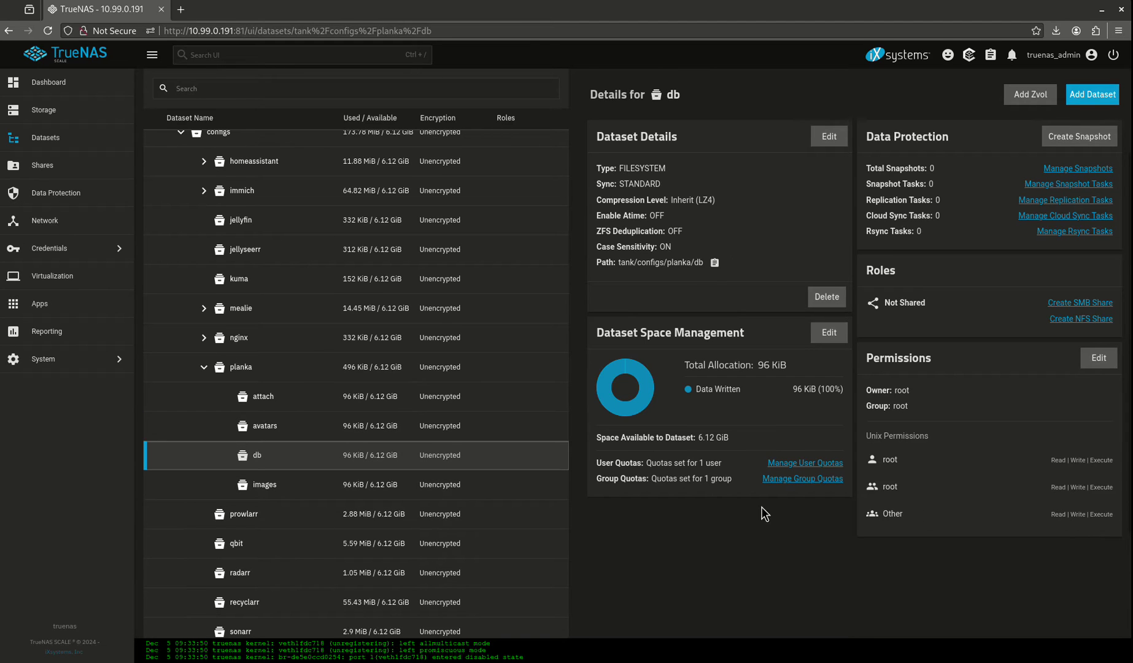
{"action": "left_click", "coordinate": [298, 489]}
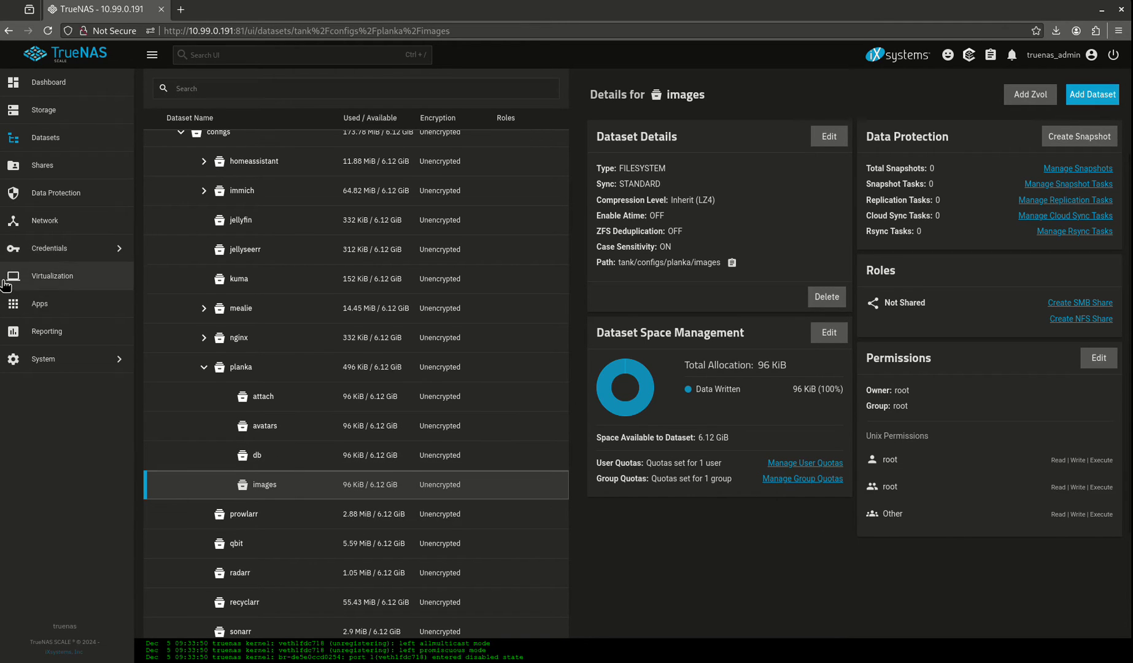
{"action": "left_click", "coordinate": [9, 303]}
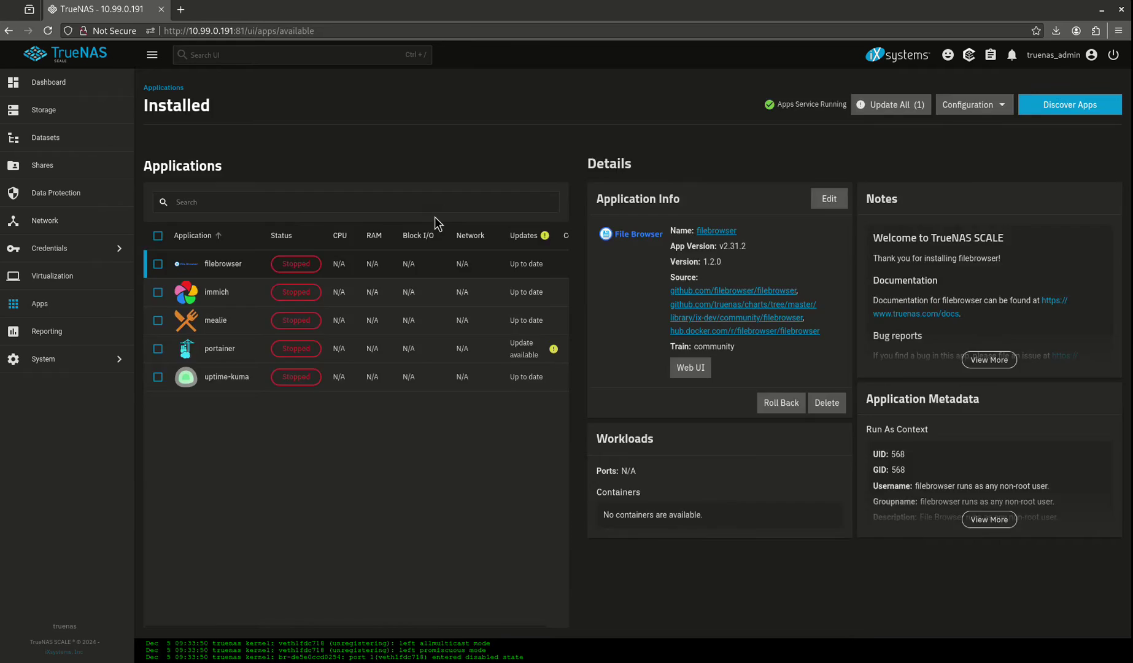
Step: Search the catalog for 'planka', start installing Planka, and enter a database password
{"action": "left_click", "coordinate": [225, 170]}
{"action": "type", "text": "planka"}
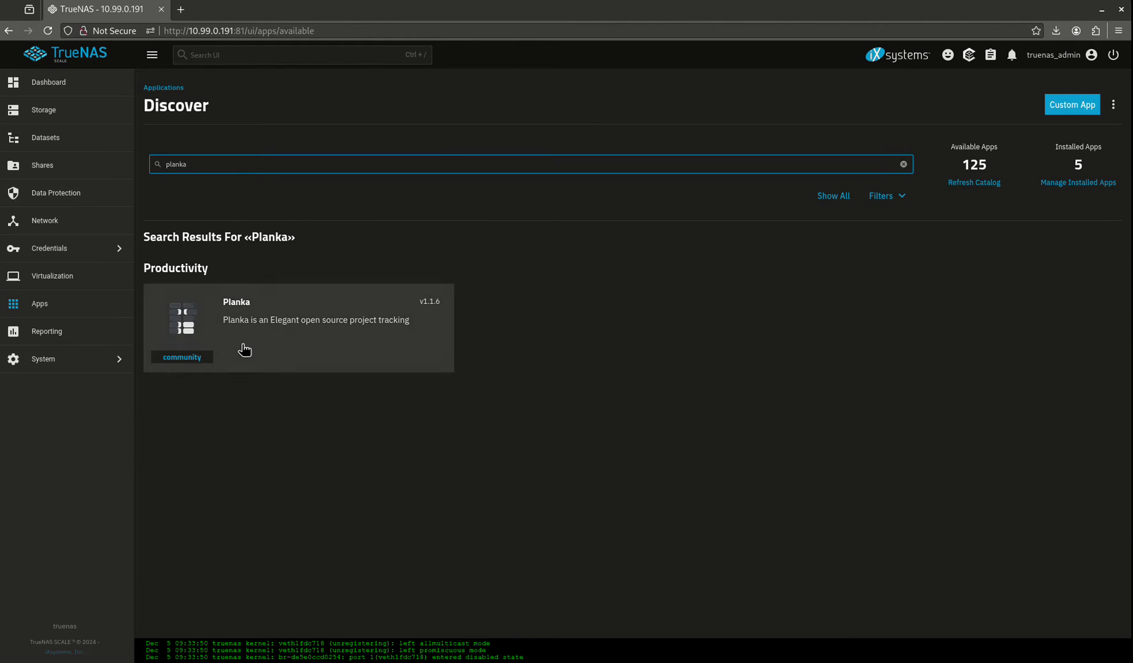
{"action": "left_click", "coordinate": [243, 349]}
{"action": "left_click", "coordinate": [253, 245]}
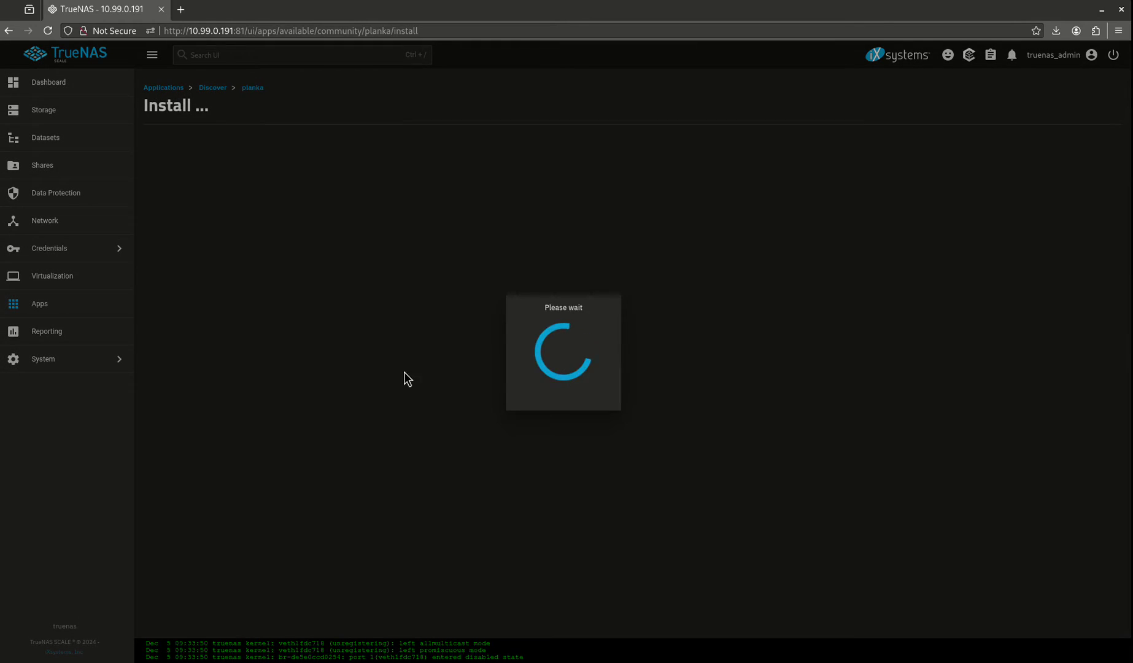
{"action": "scroll", "coordinate": [357, 251], "scroll_direction": "down", "scroll_amount": 3}
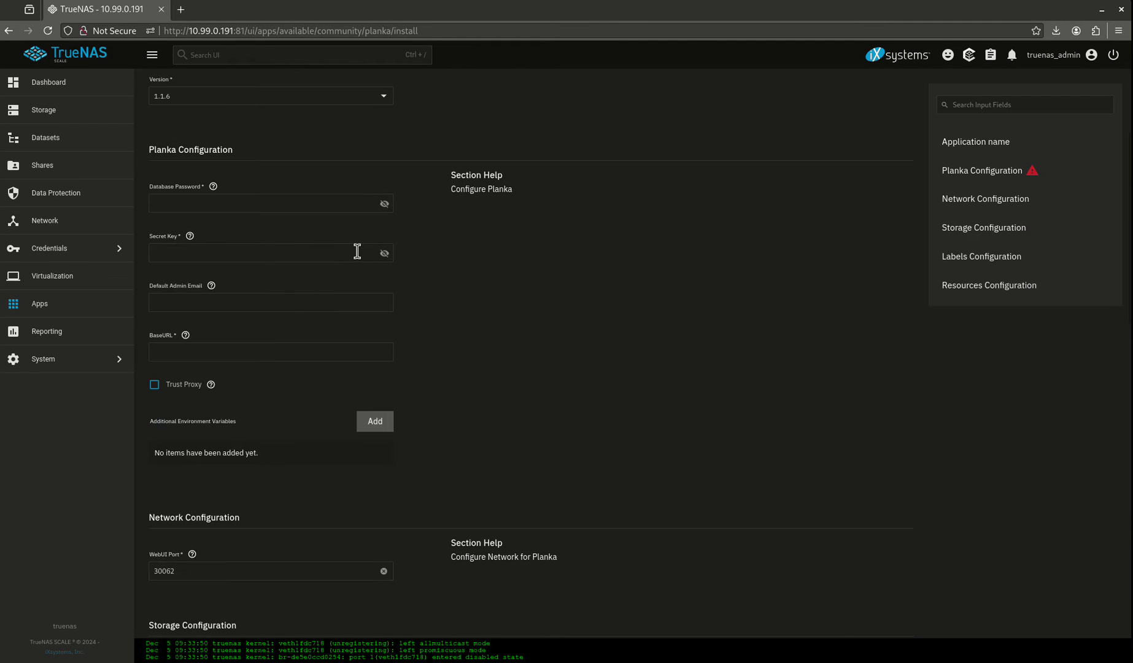
{"action": "left_click", "coordinate": [215, 209]}
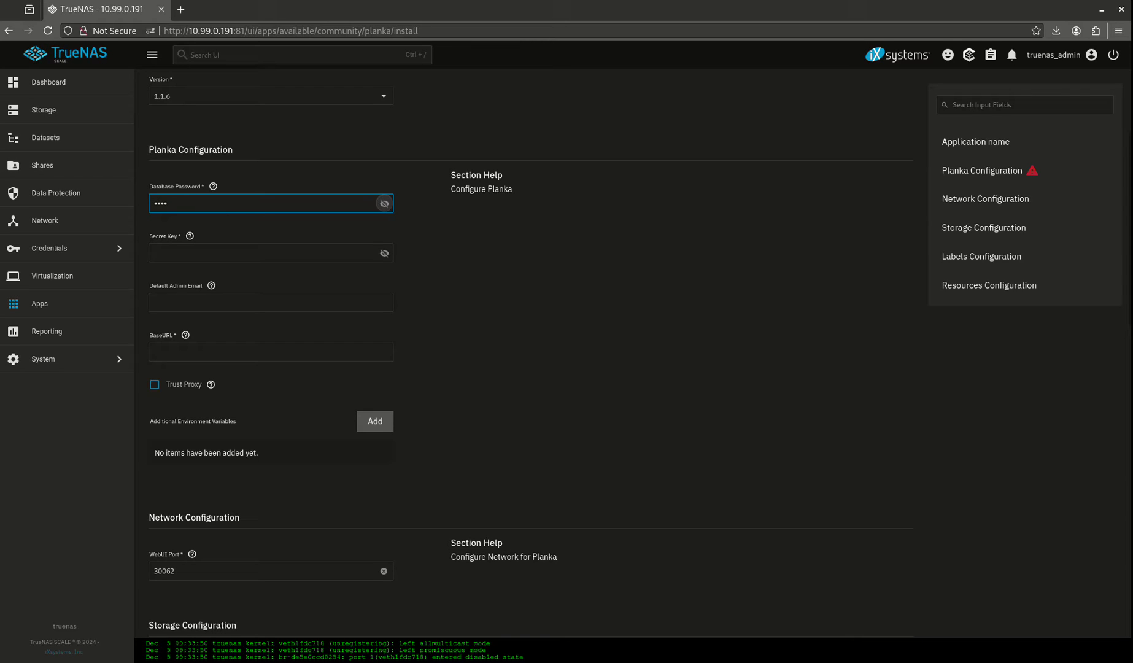
{"action": "left_click", "coordinate": [192, 257]}
Step: Generate a 128-character hex secret with openssl rand -hex 64 and select it
{"action": "key", "text": "ctrl+alt+t"}
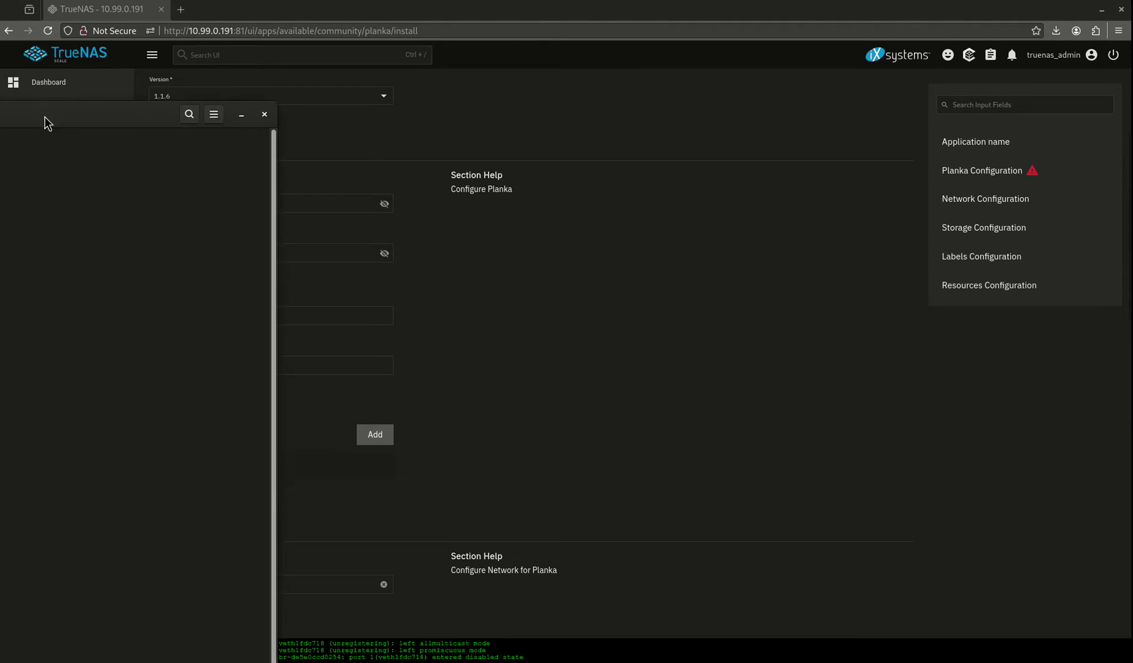
{"action": "left_click_drag", "start_coordinate": [686, 136], "coordinate": [725, 135]}
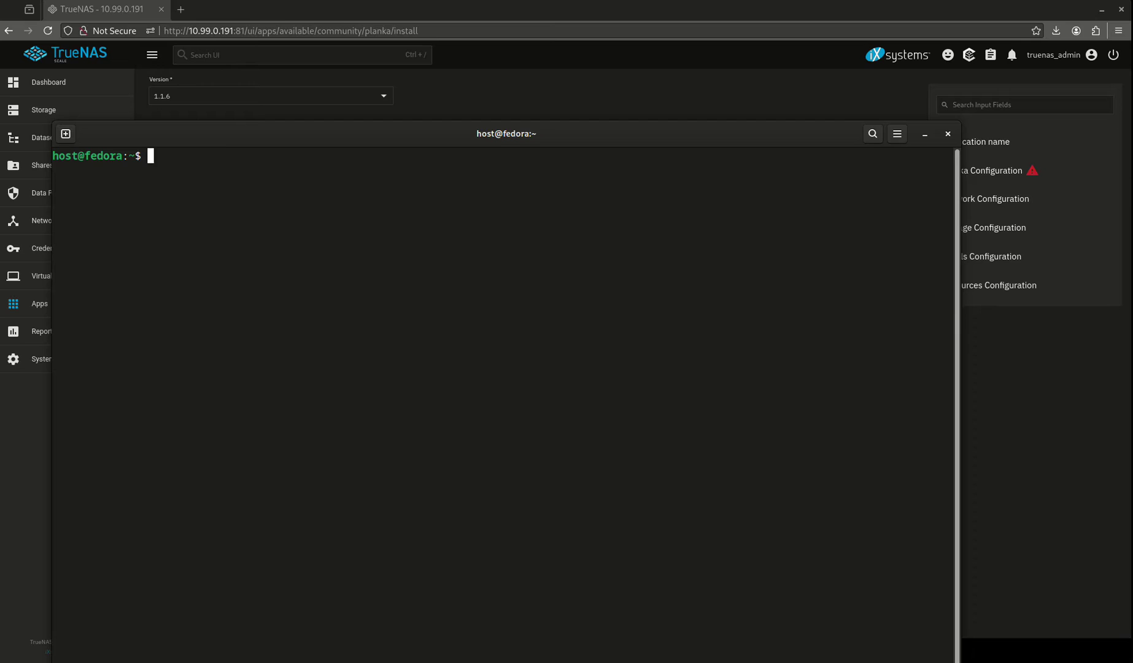
{"action": "type", "text": "openssl rand -hex 64"}
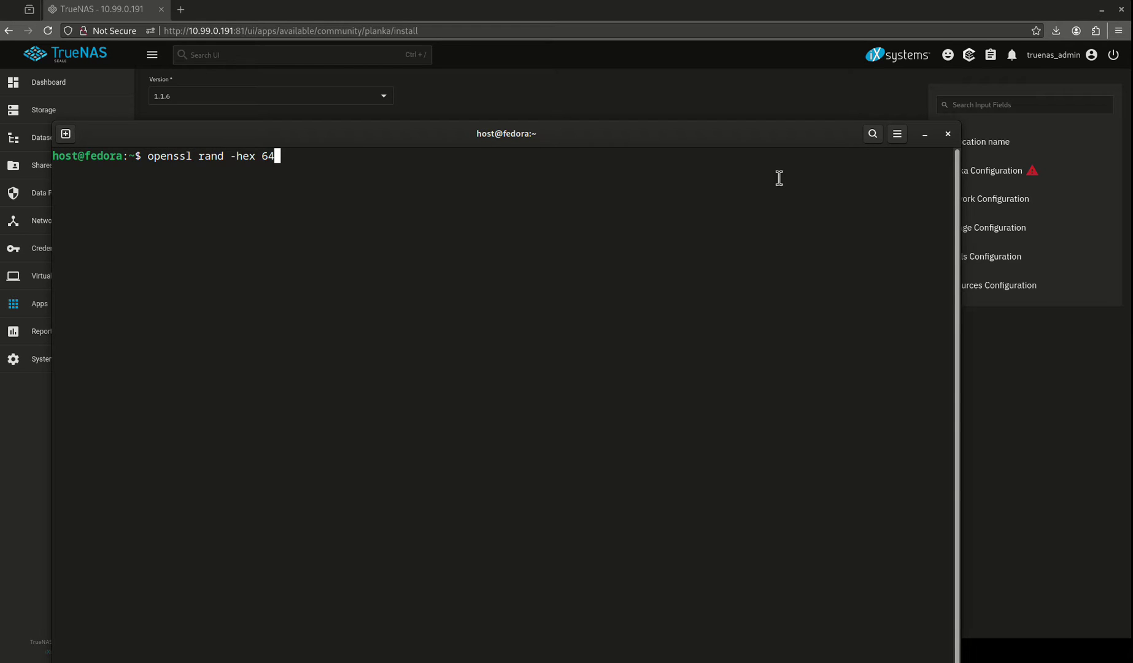
{"action": "key", "text": "Return"}
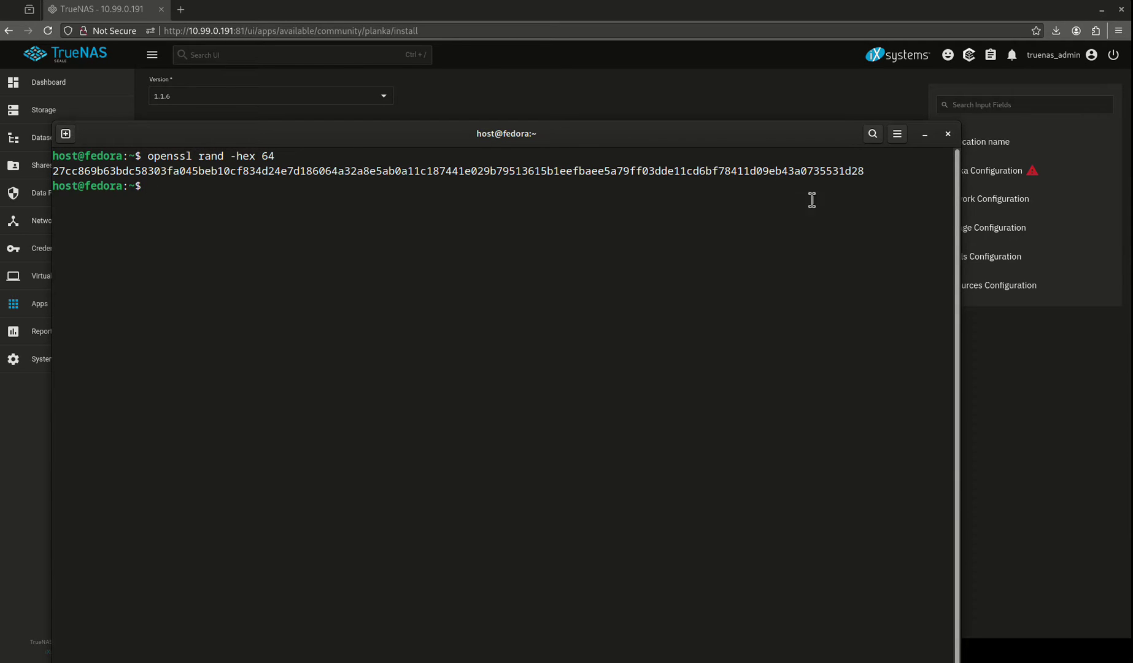
{"action": "double_click", "coordinate": [256, 175]}
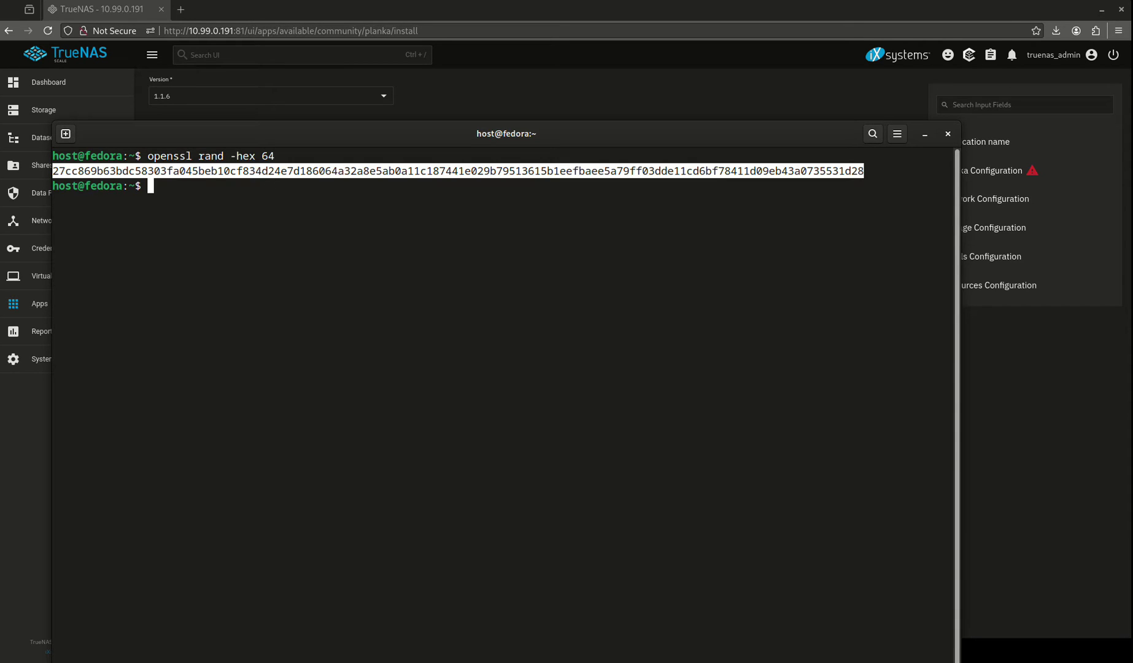
Step: Paste the generated hex string into Planka's Secret Key field
{"action": "key", "text": "alt+Tab"}
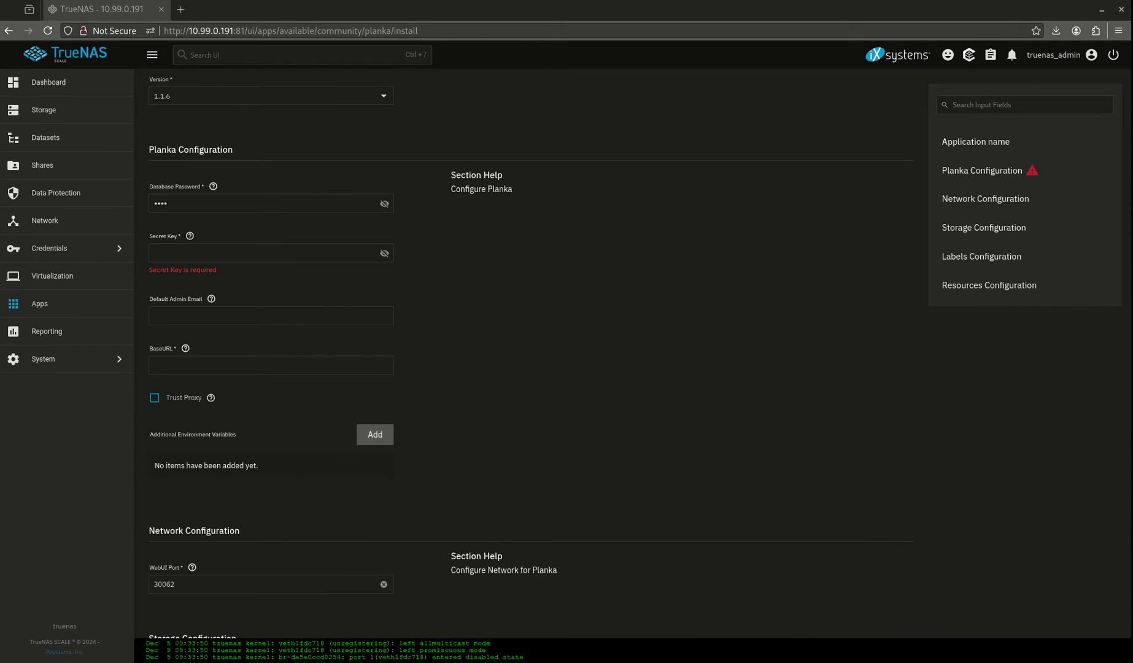
{"action": "left_click", "coordinate": [163, 261]}
{"action": "key", "text": "ctrl+v"}
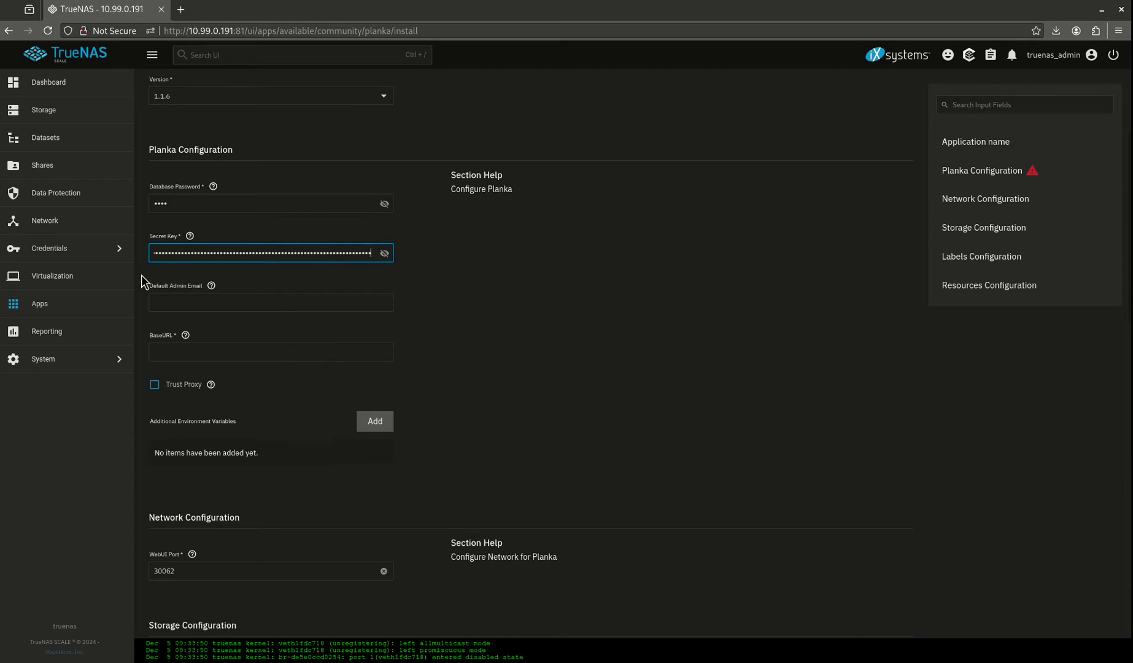
Step: Fill in the default admin's e-mail, name, username and password
{"action": "left_click", "coordinate": [269, 302]}
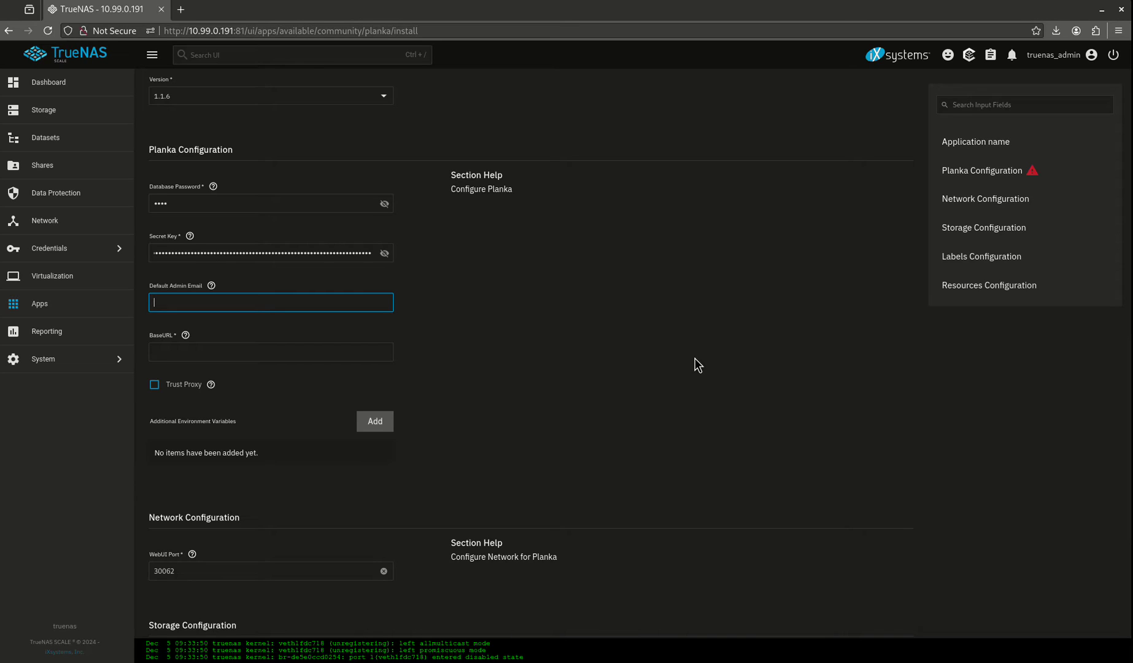
{"action": "type", "text": "admin"}
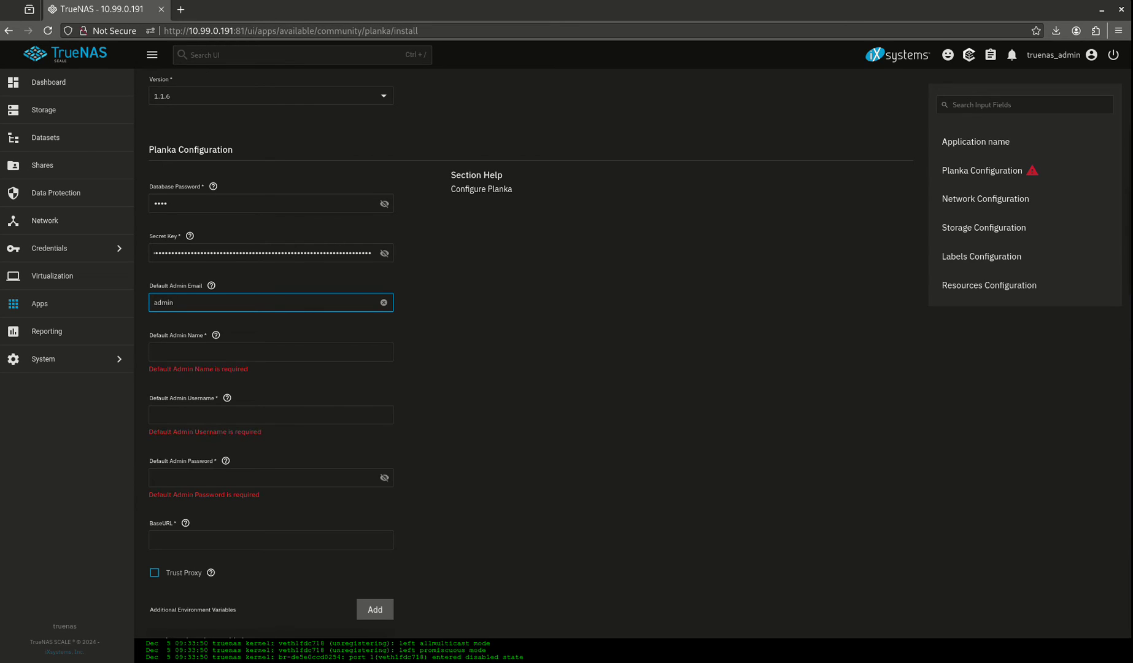
{"action": "type", "text": "@admin.com"}
{"action": "key", "text": "Tab"}
{"action": "type", "text": "admin"}
{"action": "key", "text": "Tab"}
{"action": "type", "text": "admin"}
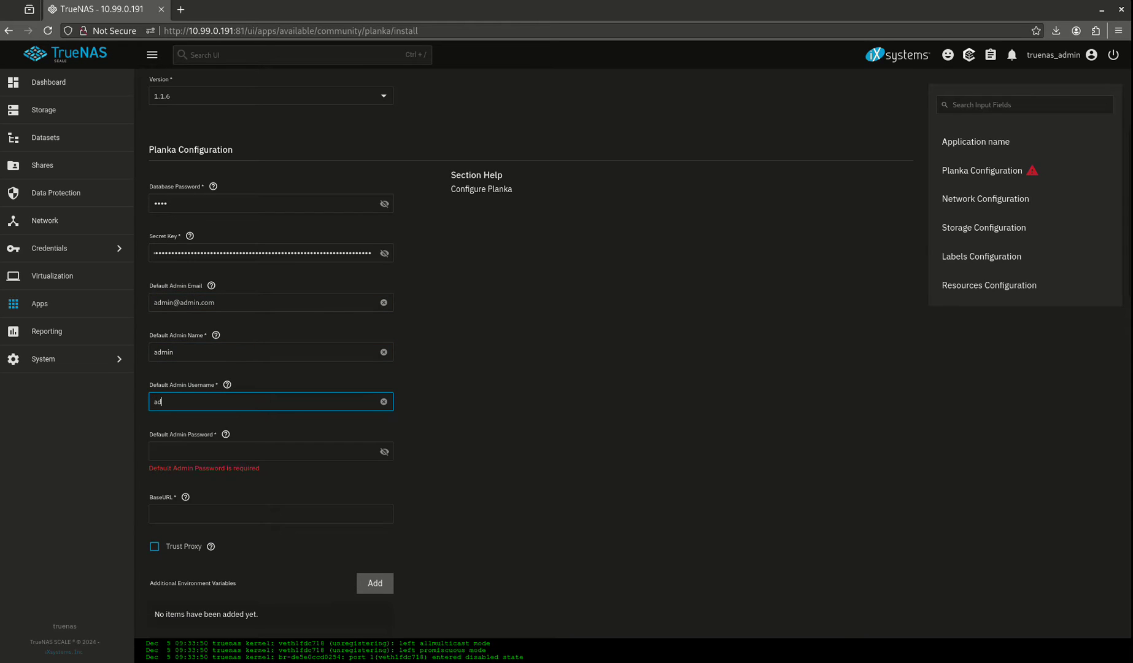
{"action": "key", "text": "Tab"}
{"action": "type", "text": "ad"}
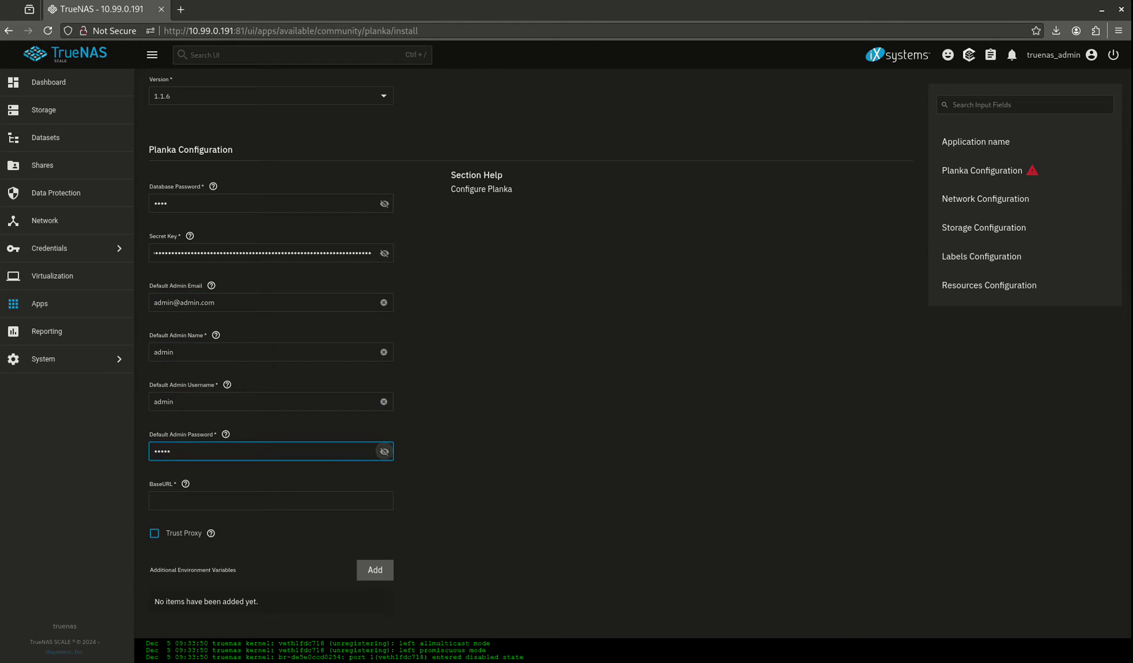
{"action": "key", "text": "Tab"}
{"action": "type", "text": "10.99"}
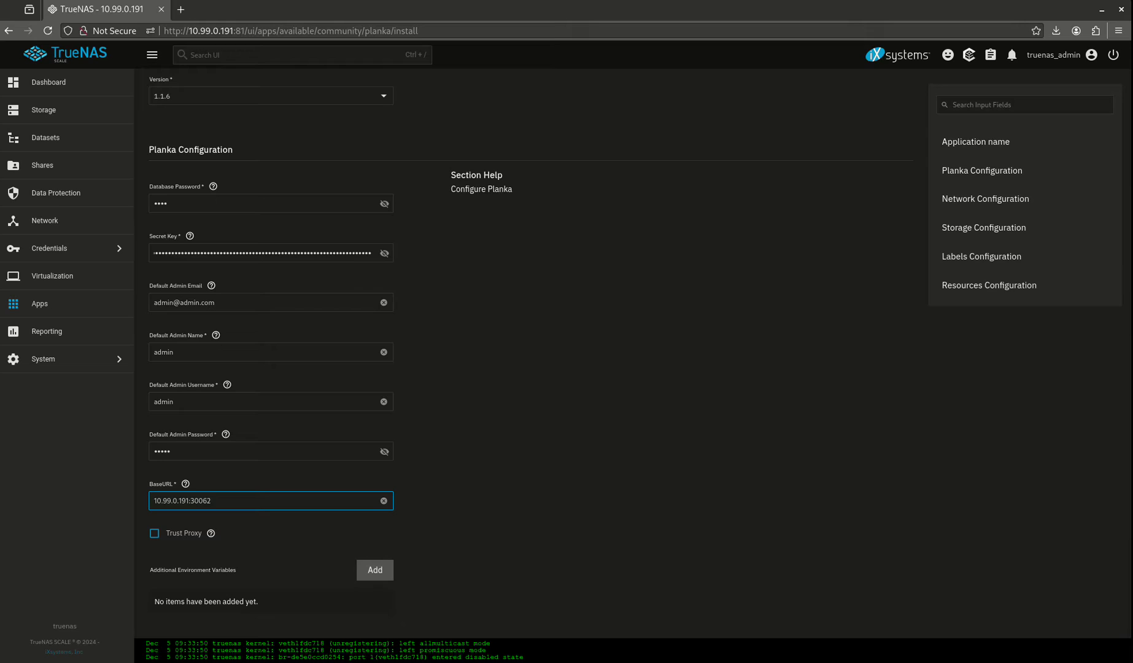
{"action": "key", "text": "Home"}
{"action": "type", "text": "http://"}
{"action": "left_click", "coordinate": [154, 534]}
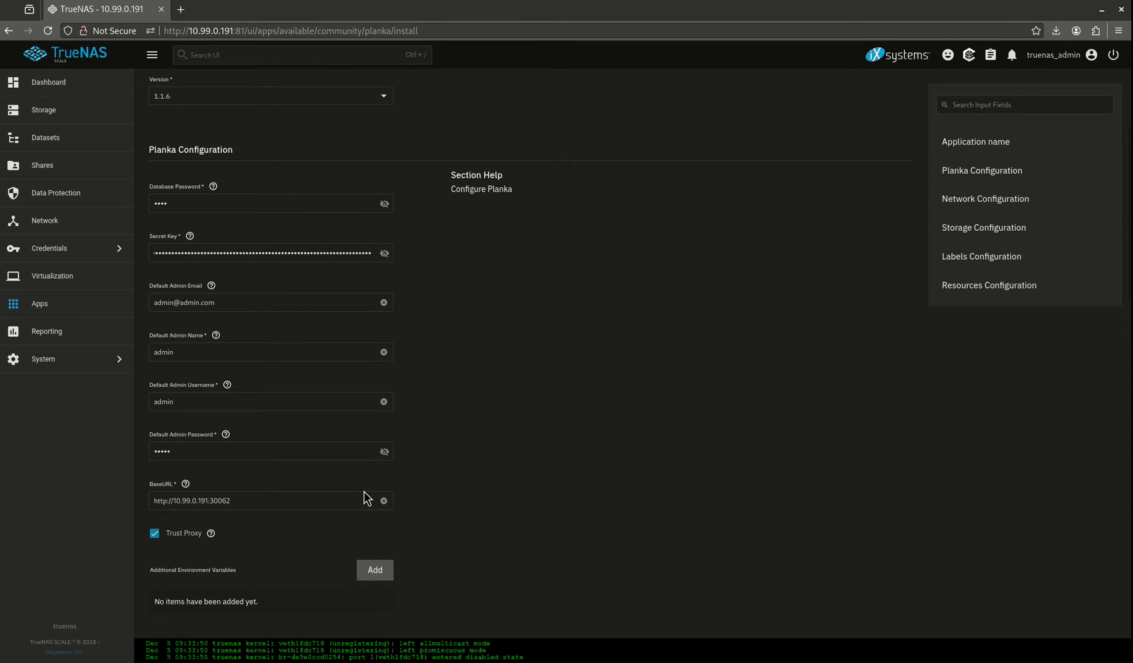
Step: Store avatars on host path /mnt/tank/configs/planka/avatars
{"action": "scroll", "coordinate": [365, 488], "scroll_direction": "down", "scroll_amount": 4}
{"action": "scroll", "coordinate": [364, 477], "scroll_direction": "down", "scroll_amount": 7}
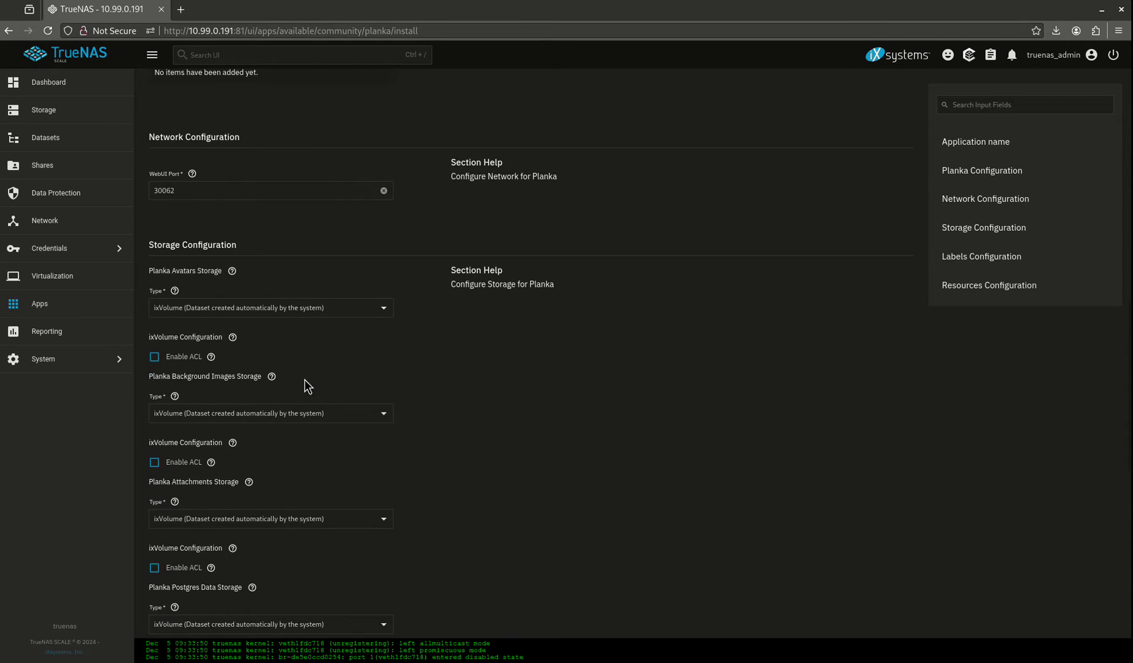
{"action": "left_click", "coordinate": [261, 197]}
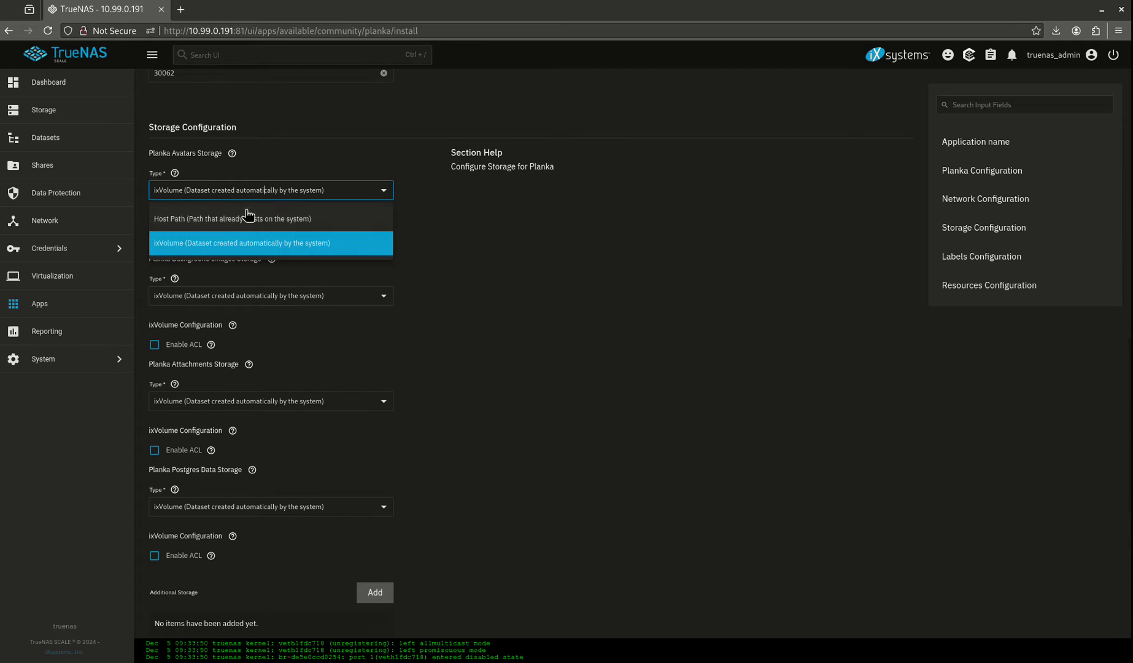
{"action": "left_click", "coordinate": [244, 212]}
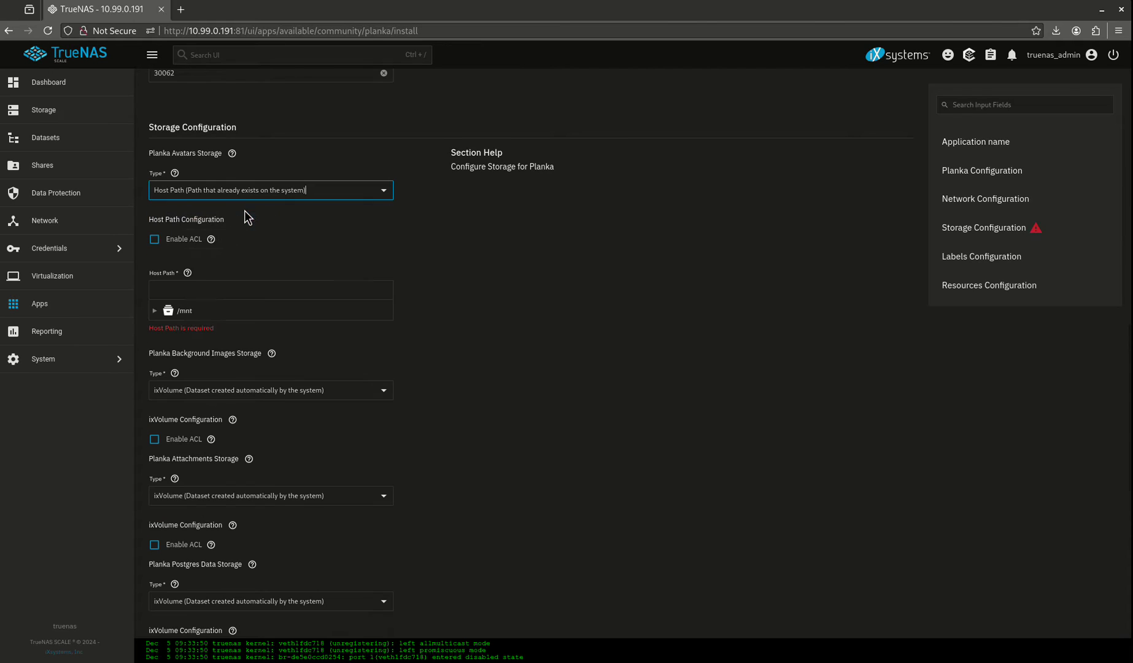
{"action": "left_click", "coordinate": [156, 311]}
{"action": "left_click", "coordinate": [166, 329]}
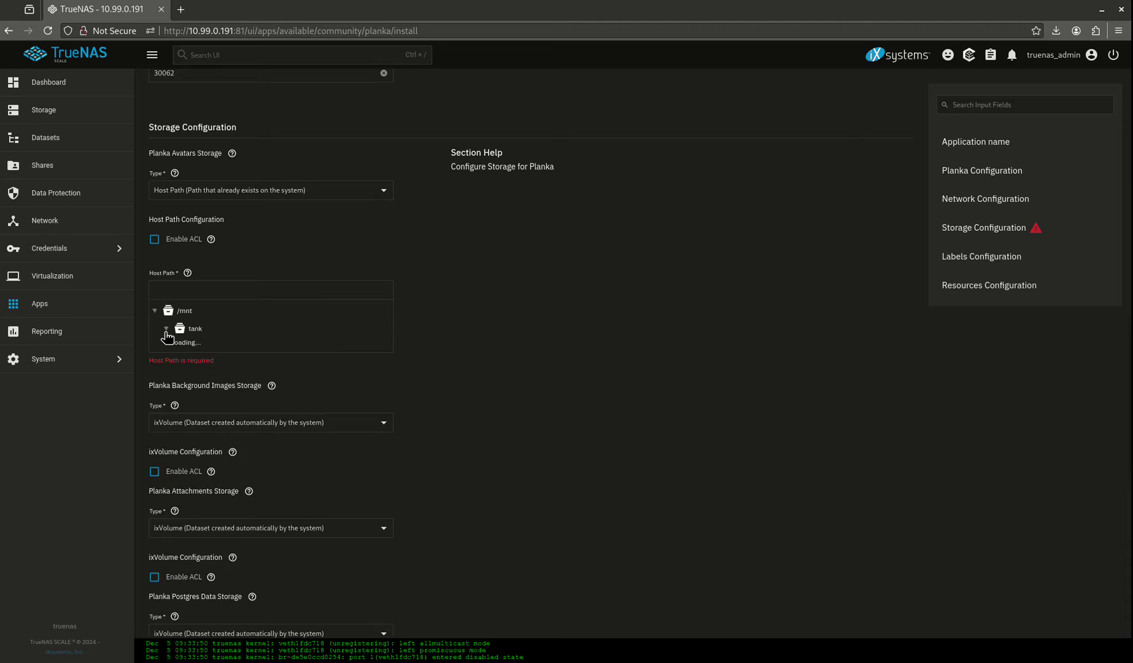
{"action": "left_click", "coordinate": [178, 347]}
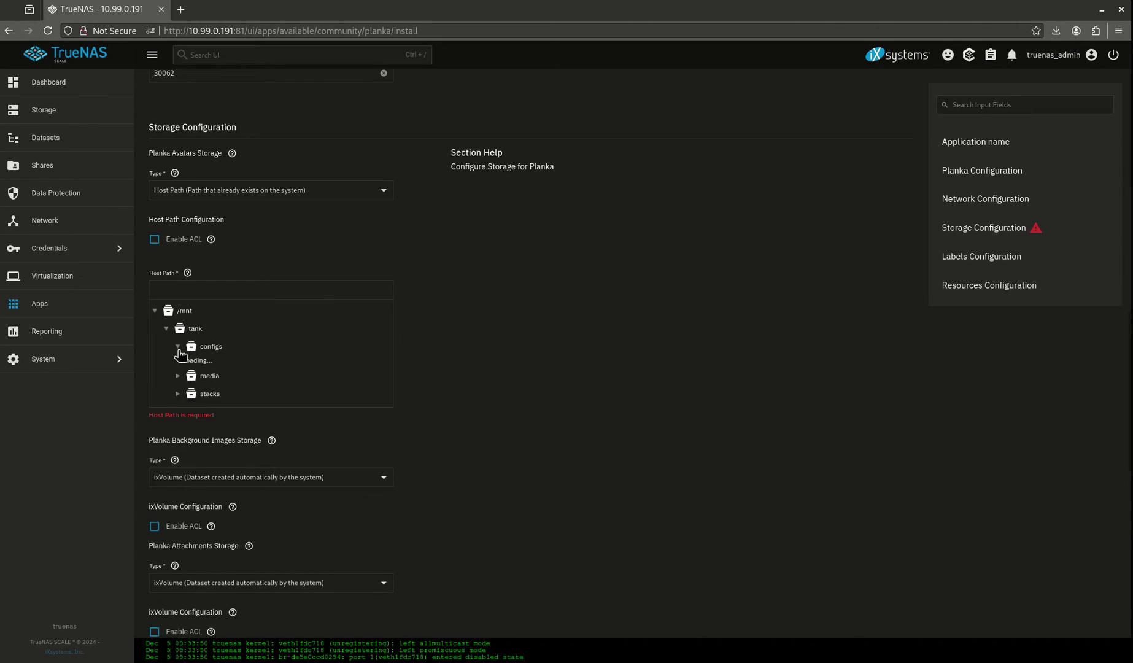
{"action": "scroll", "coordinate": [252, 423], "scroll_direction": "down", "scroll_amount": 3}
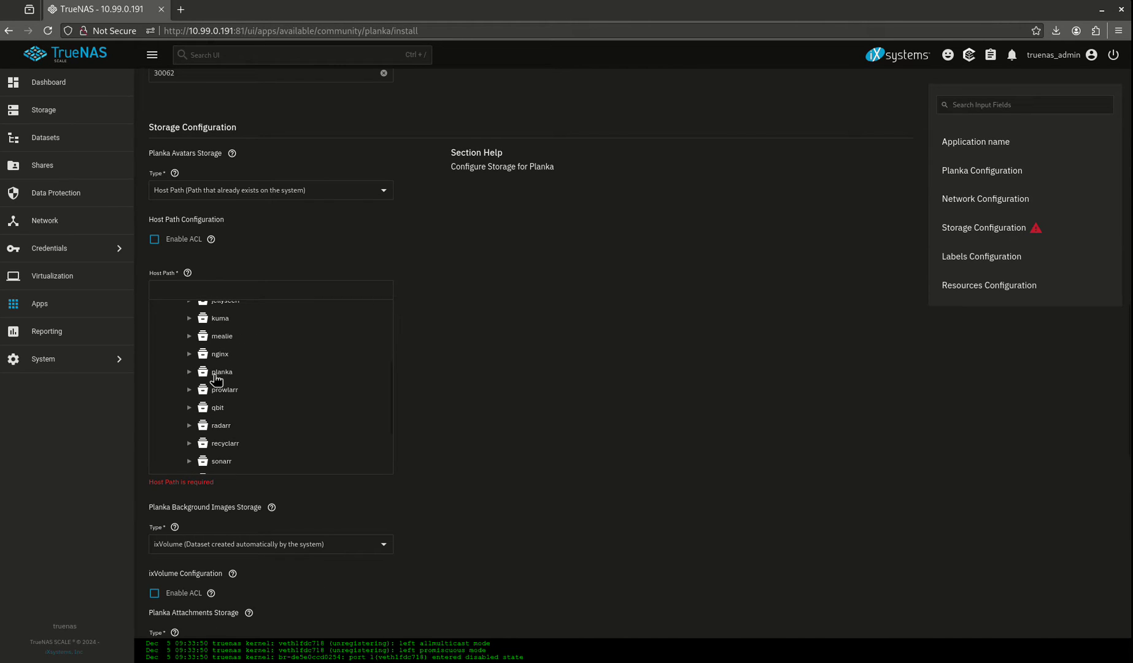
{"action": "left_click", "coordinate": [221, 372]}
{"action": "left_click", "coordinate": [189, 372]}
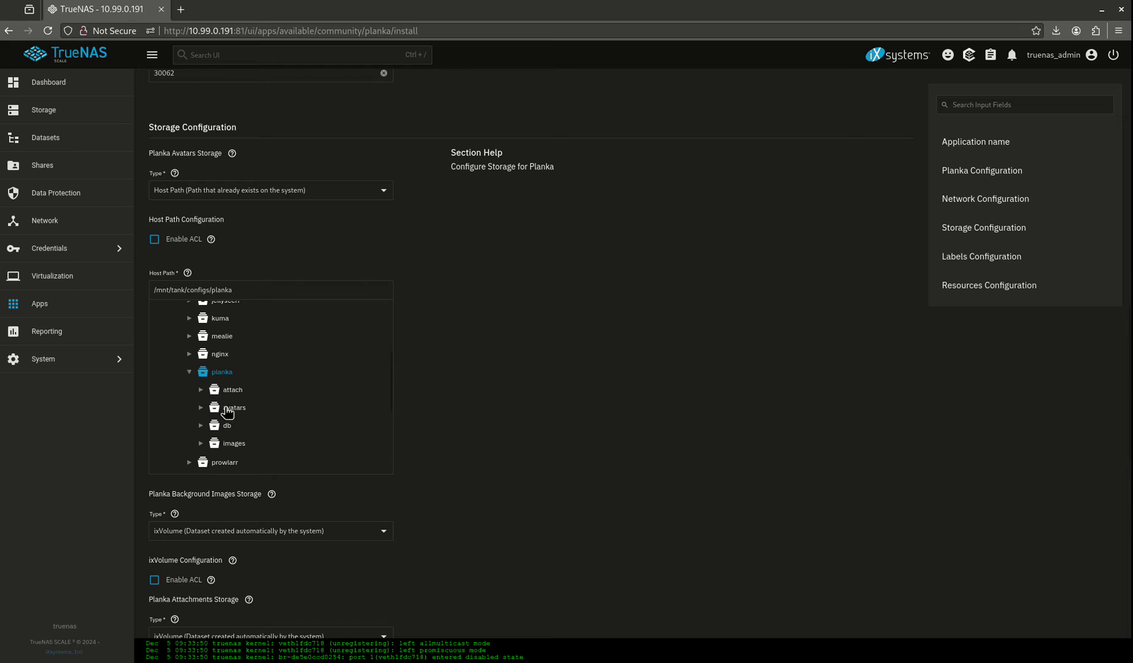
{"action": "left_click", "coordinate": [233, 407]}
Step: Store background images on host path /mnt/tank/configs/planka/images
{"action": "scroll", "coordinate": [264, 335], "scroll_direction": "down", "scroll_amount": 4}
{"action": "left_click", "coordinate": [198, 296]}
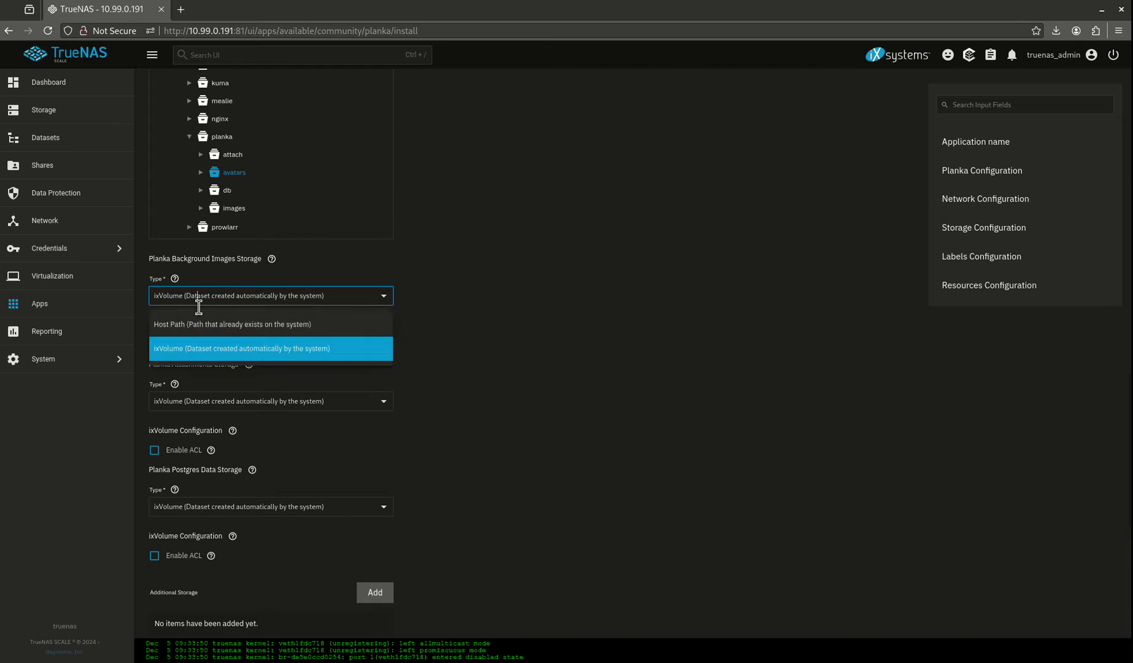
{"action": "left_click", "coordinate": [196, 316]}
{"action": "left_click", "coordinate": [154, 416]}
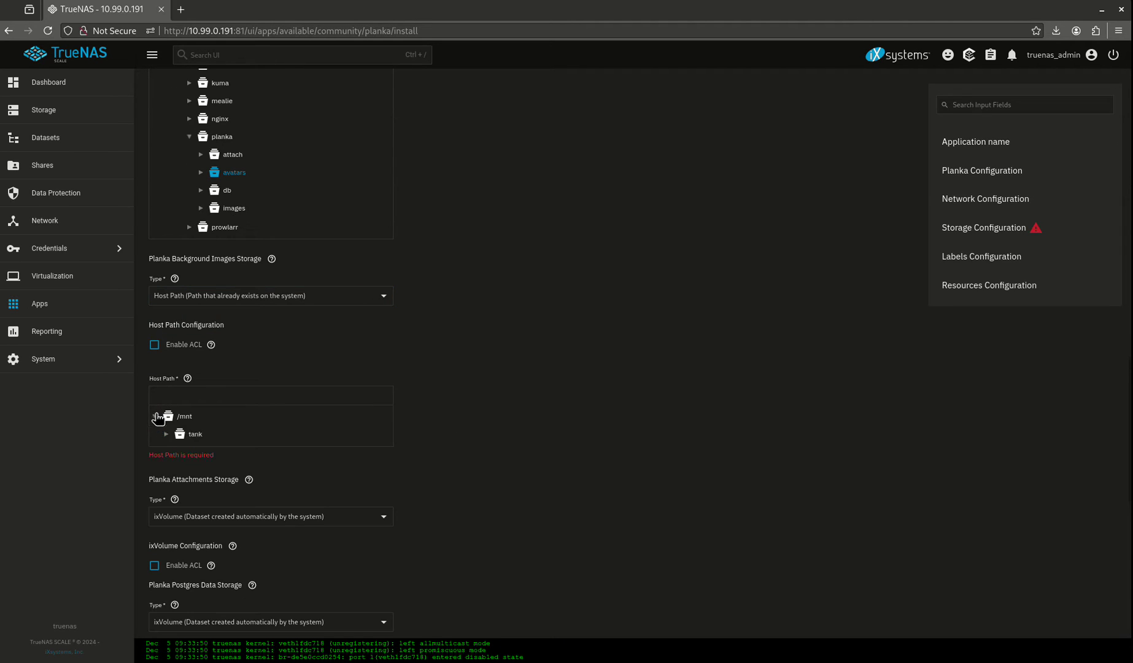
{"action": "left_click", "coordinate": [166, 434]}
{"action": "left_click", "coordinate": [178, 452]}
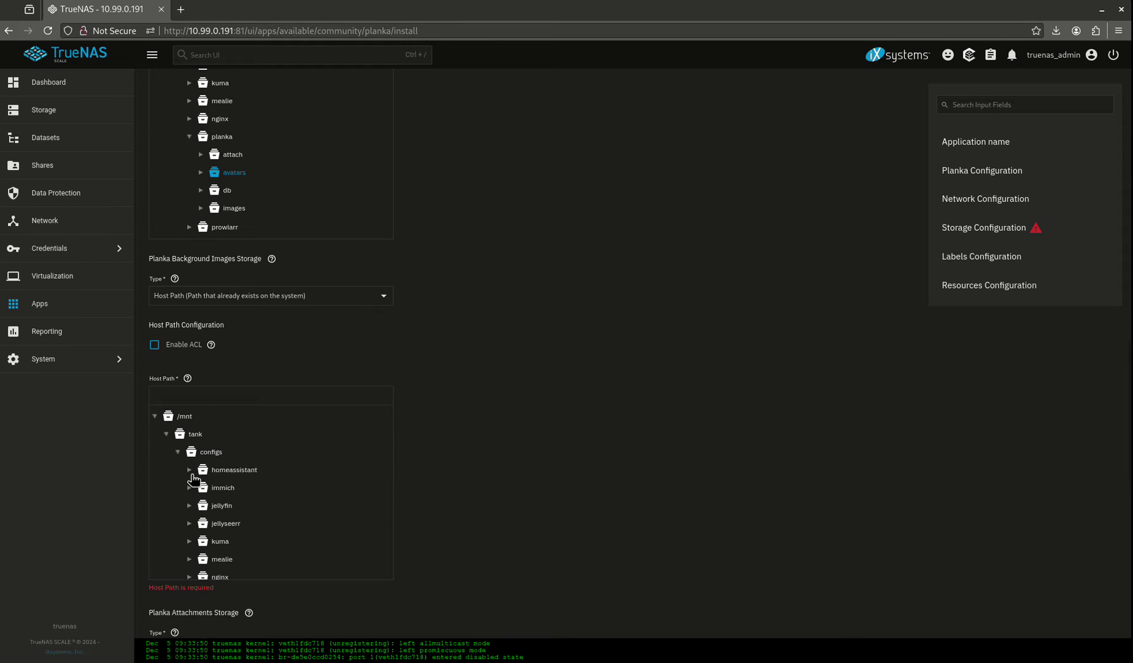
{"action": "scroll", "coordinate": [202, 521], "scroll_direction": "down", "scroll_amount": 3}
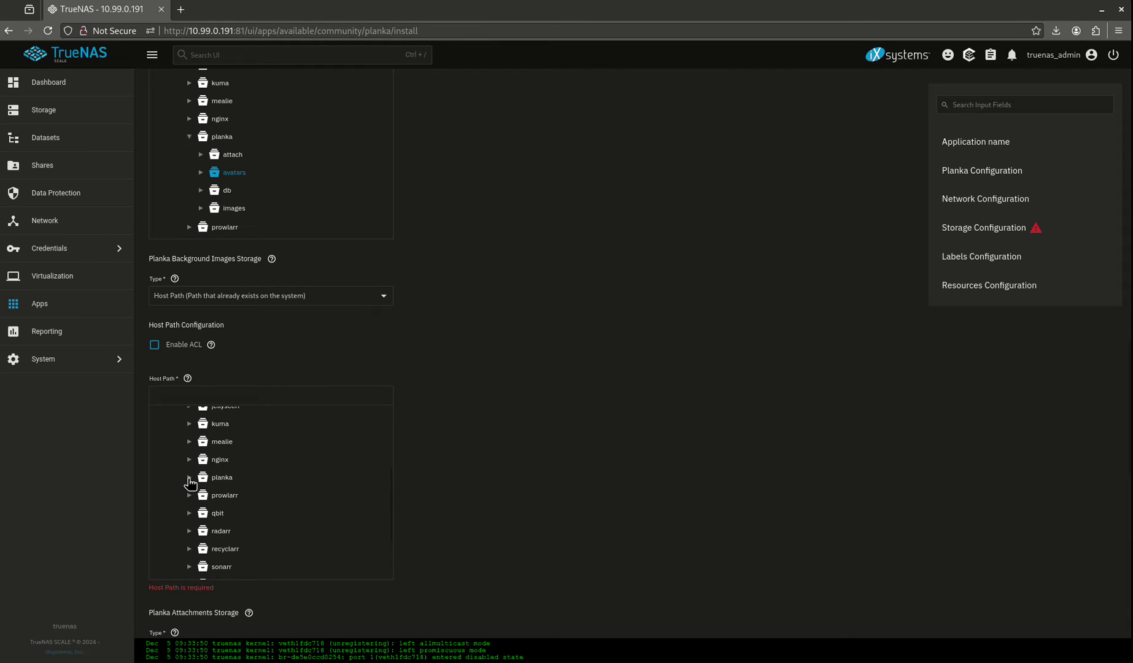
{"action": "left_click", "coordinate": [189, 478]}
{"action": "left_click", "coordinate": [240, 549]}
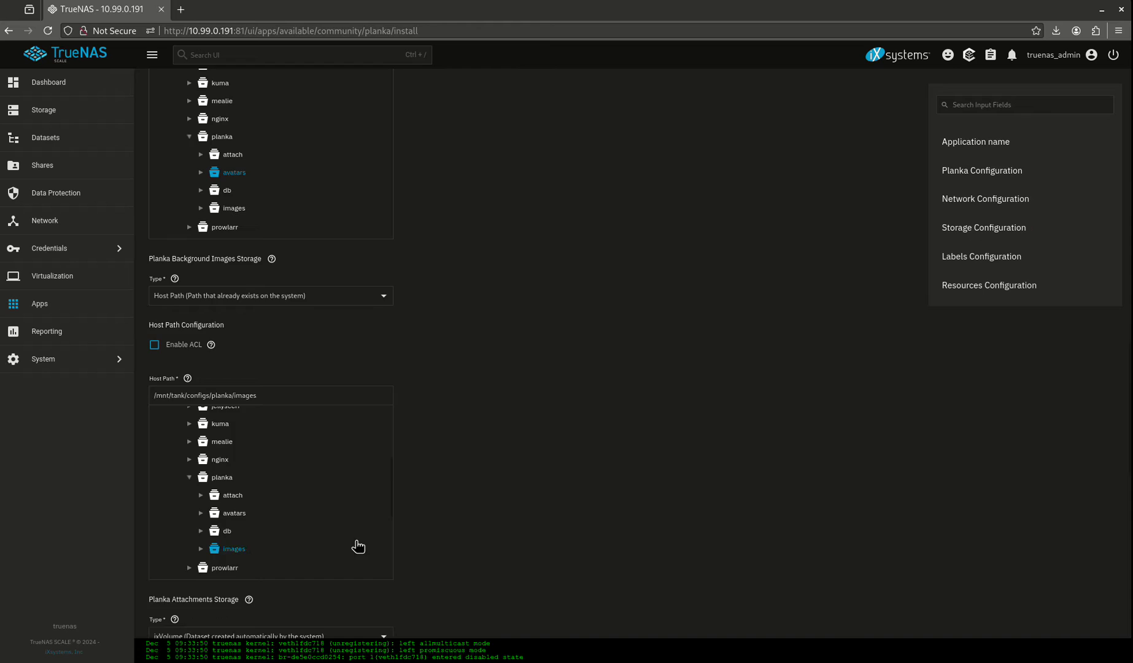
{"action": "scroll", "coordinate": [430, 466], "scroll_direction": "down", "scroll_amount": 5}
Step: Store attachments on host path /mnt/tank/configs/planka/attach
{"action": "left_click", "coordinate": [194, 286]}
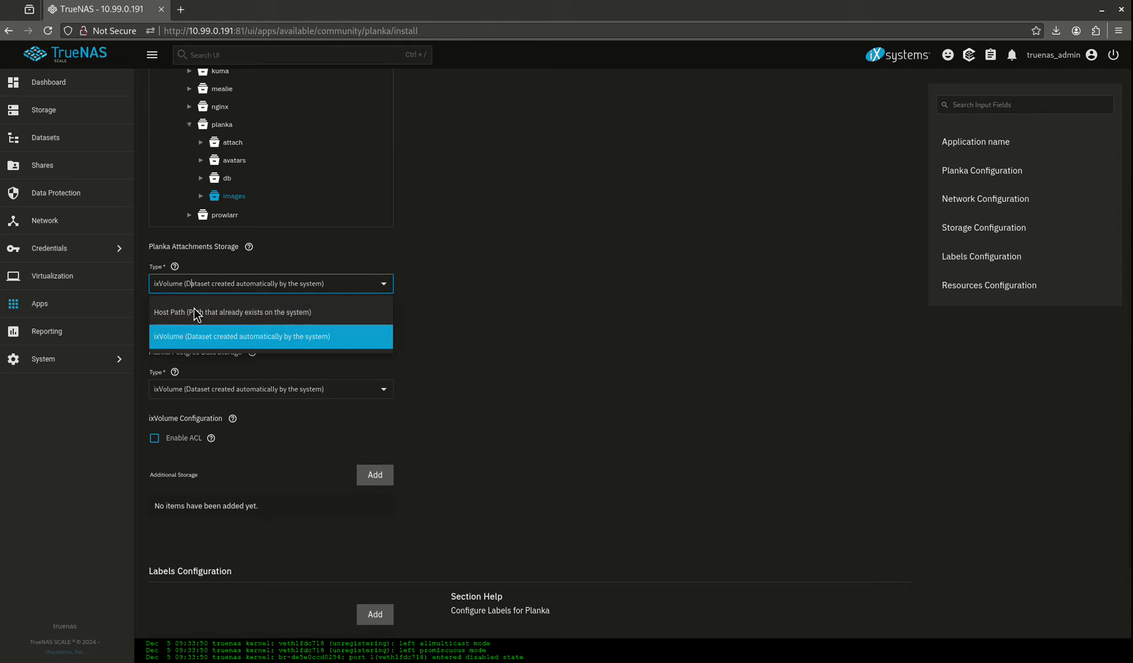
{"action": "left_click", "coordinate": [180, 317]}
{"action": "left_click", "coordinate": [155, 404]}
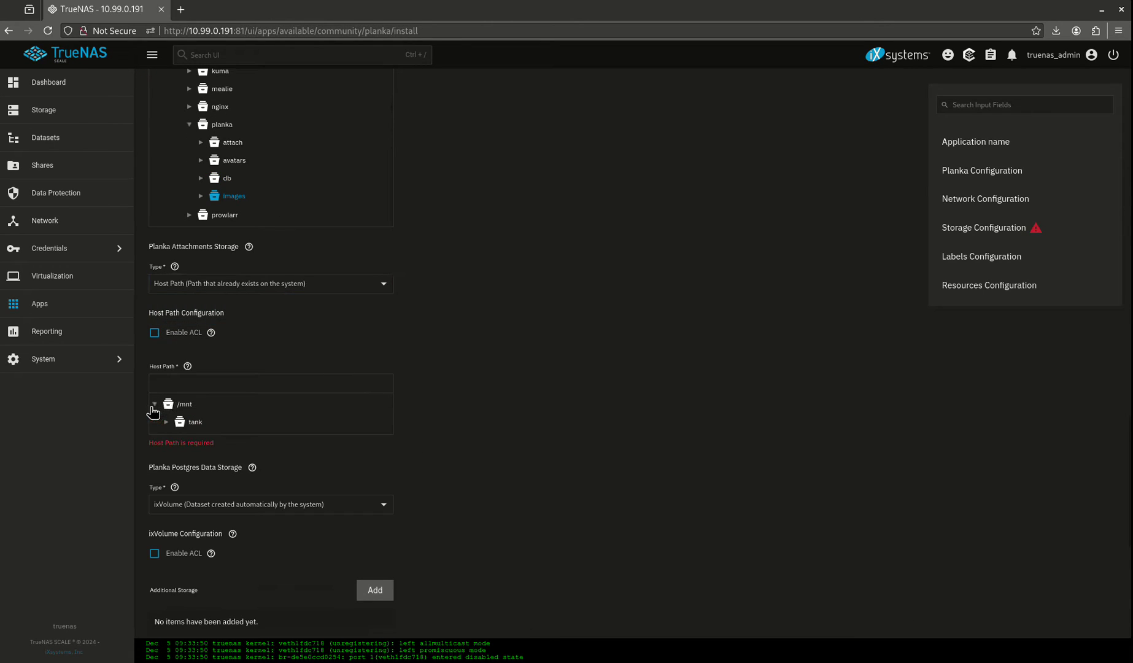
{"action": "left_click", "coordinate": [167, 422]}
{"action": "left_click", "coordinate": [177, 440]}
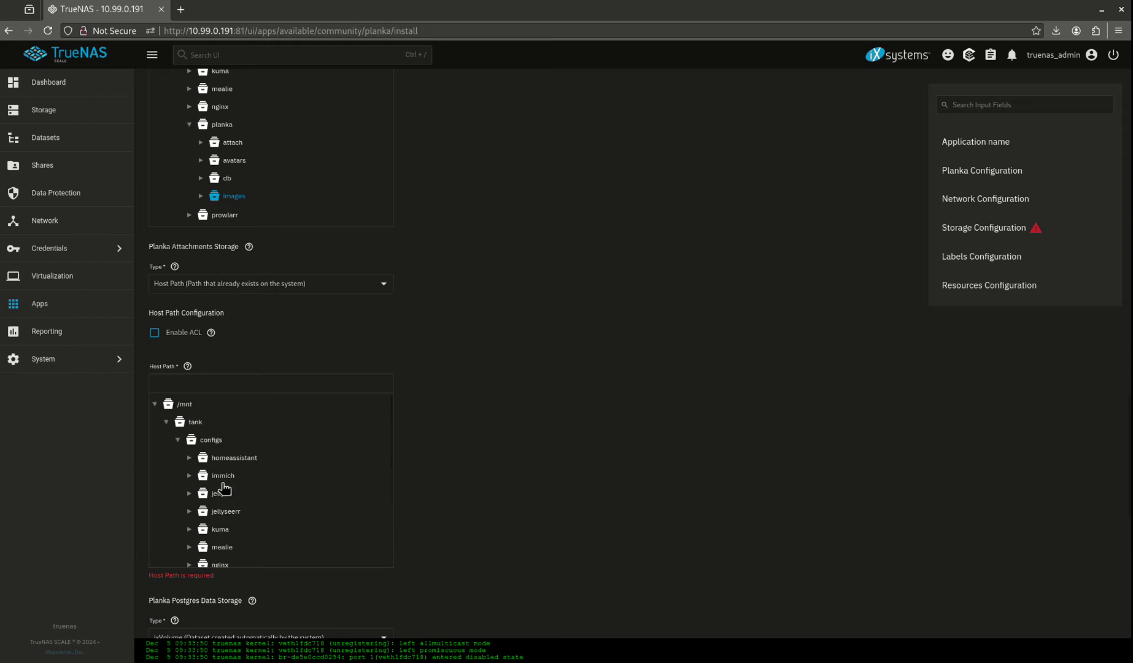
{"action": "scroll", "coordinate": [237, 513], "scroll_direction": "down", "scroll_amount": 3}
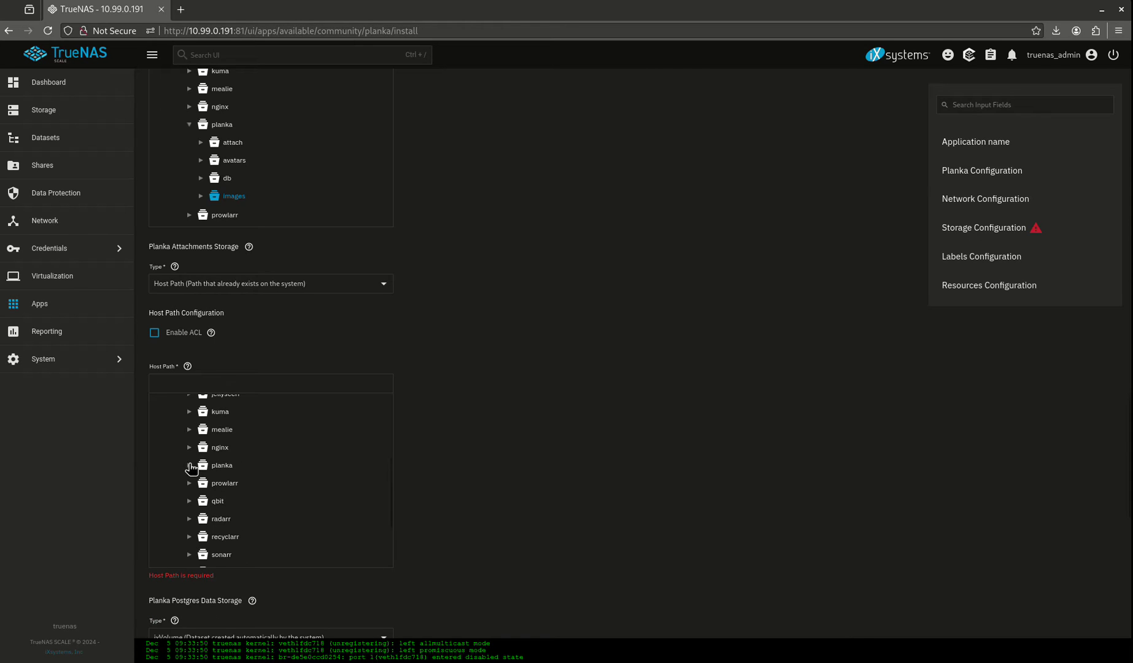
{"action": "left_click", "coordinate": [190, 465]}
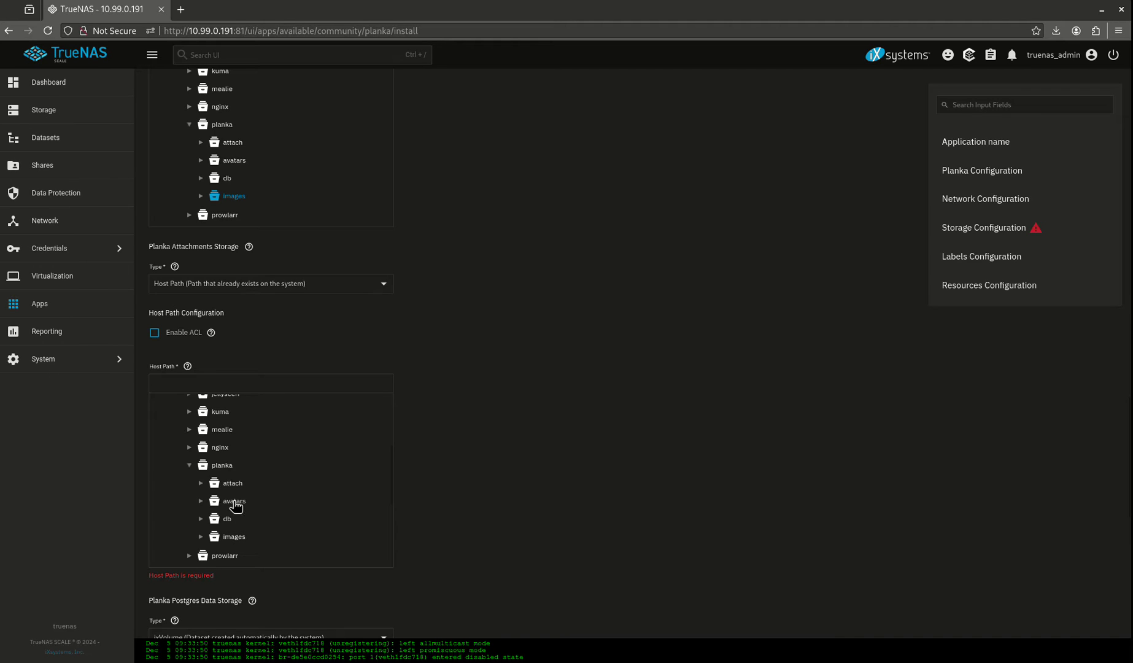
{"action": "left_click", "coordinate": [232, 483]}
{"action": "scroll", "coordinate": [491, 395], "scroll_direction": "down", "scroll_amount": 5}
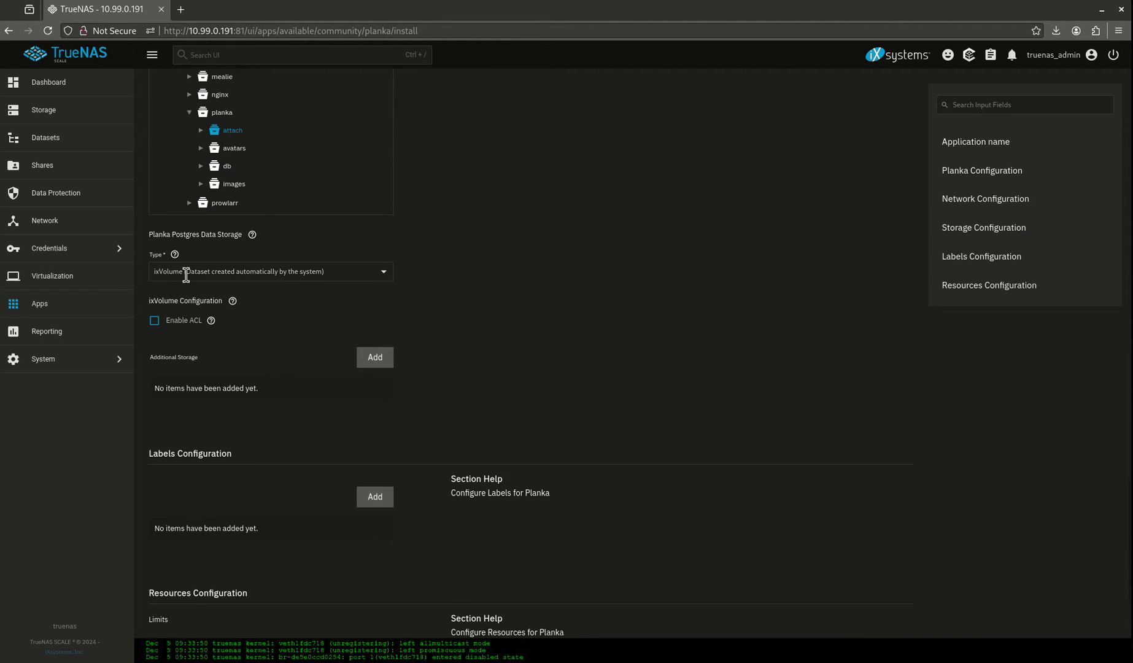
Step: Store Postgres data on host path /mnt/tank/configs/planka/db
{"action": "left_click", "coordinate": [186, 275]}
{"action": "left_click", "coordinate": [186, 370]}
{"action": "left_click", "coordinate": [155, 393]}
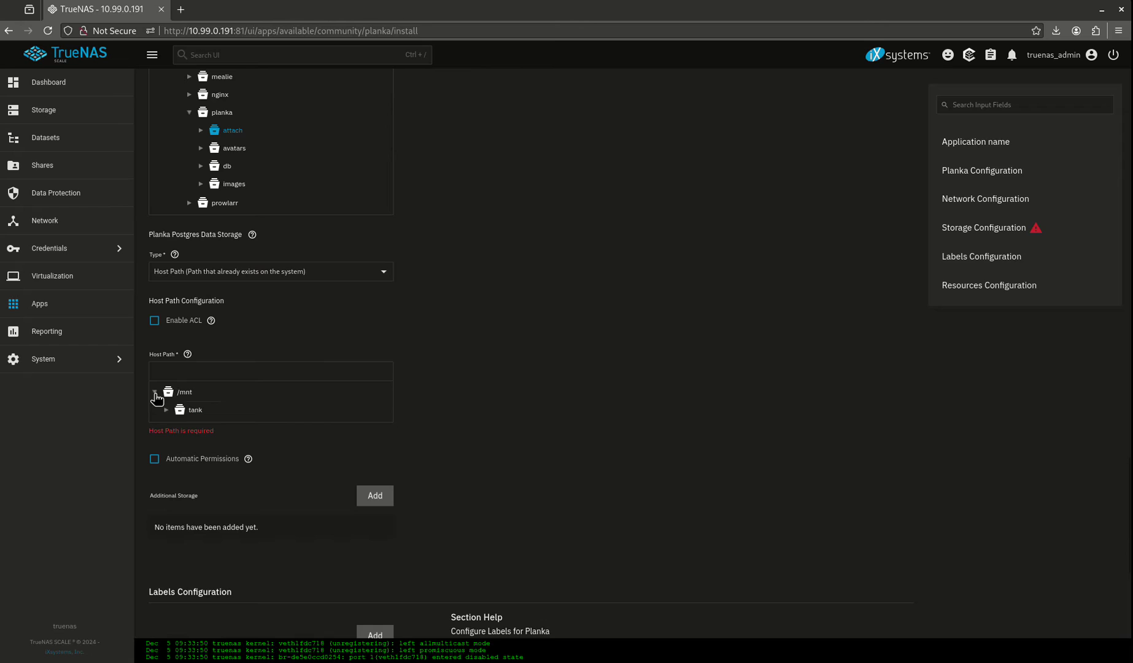
{"action": "left_click", "coordinate": [166, 409]}
{"action": "left_click", "coordinate": [191, 428]}
{"action": "left_click", "coordinate": [177, 427]}
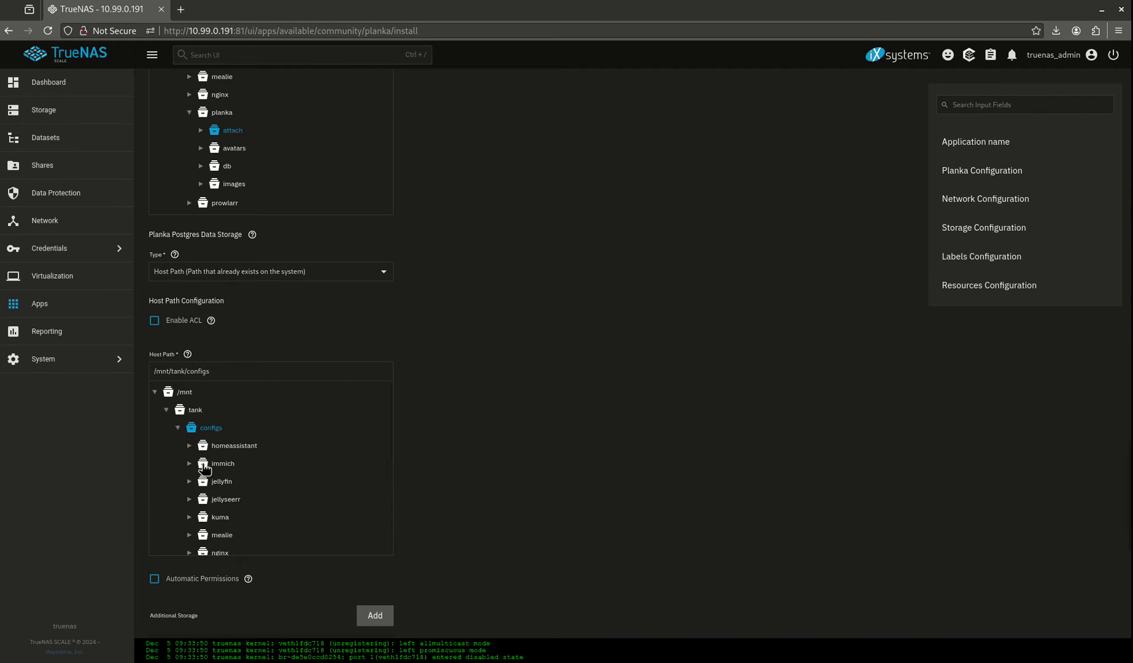
{"action": "scroll", "coordinate": [221, 504], "scroll_direction": "down", "scroll_amount": 2}
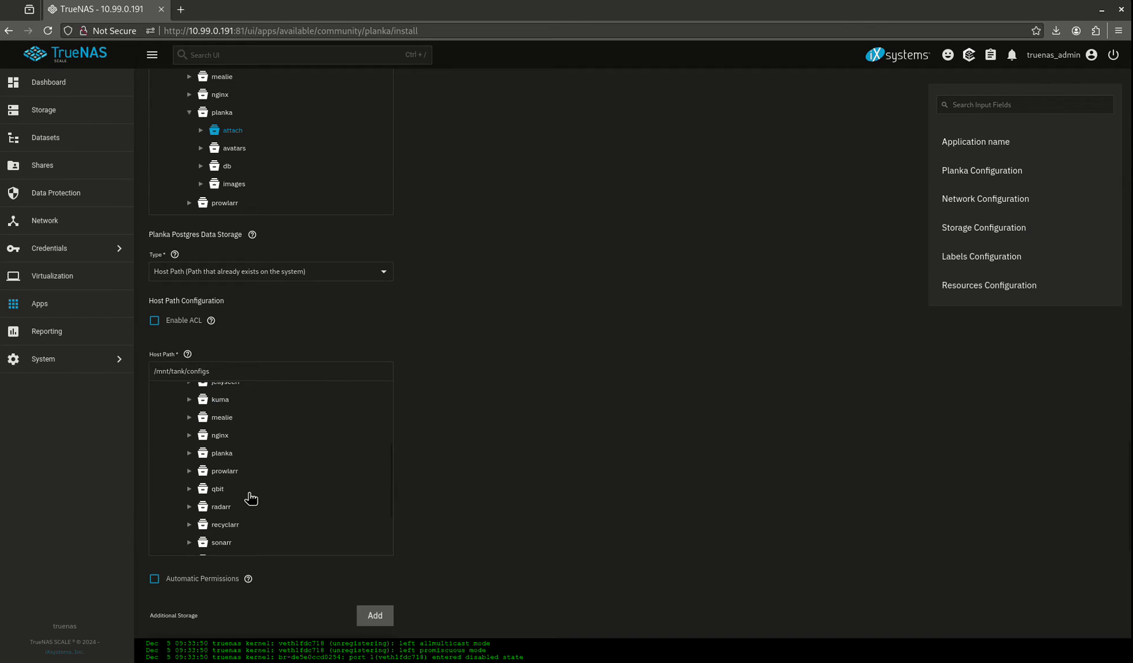
{"action": "left_click", "coordinate": [189, 453]}
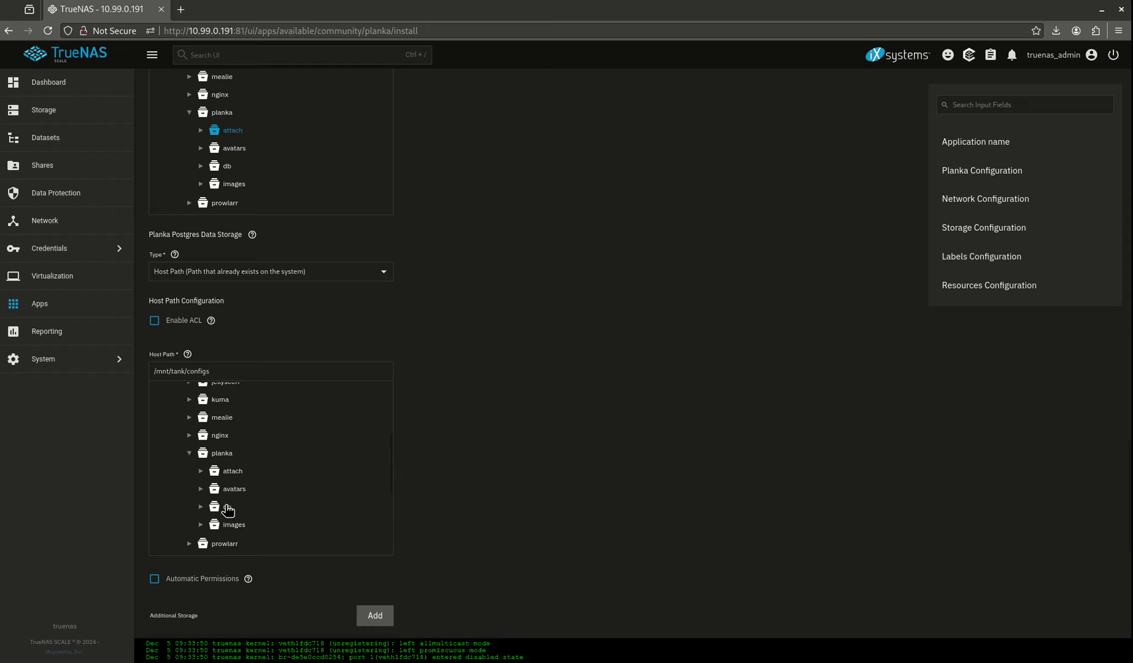
{"action": "left_click", "coordinate": [227, 507]}
{"action": "scroll", "coordinate": [536, 461], "scroll_direction": "down", "scroll_amount": 7}
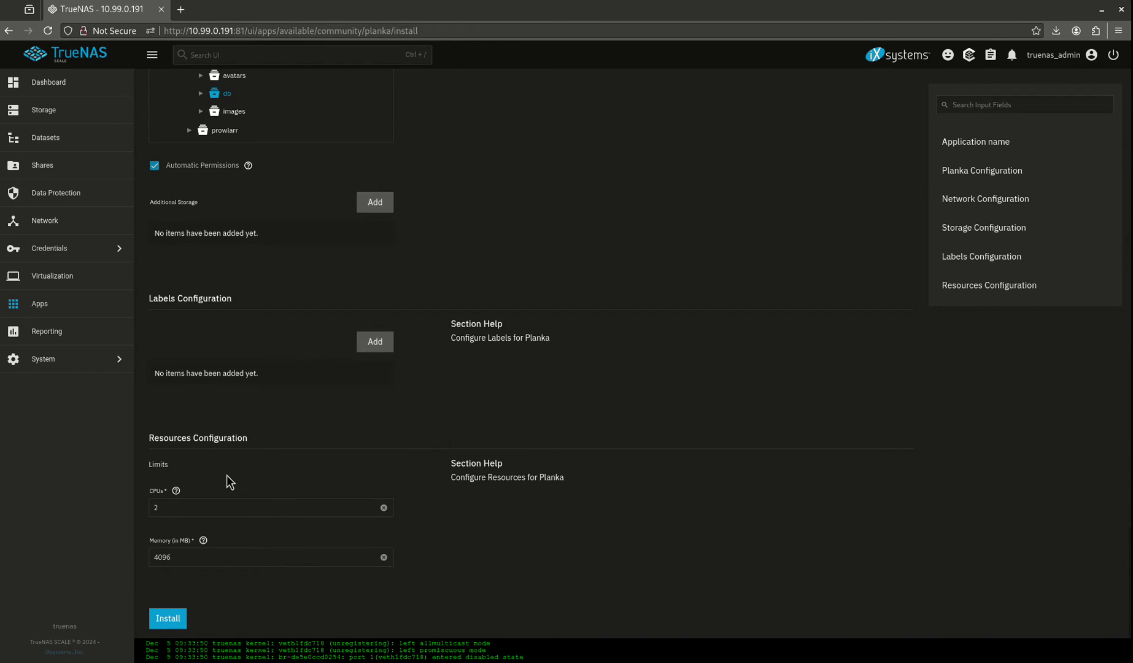
Step: Install Planka and open its web UI login page on port 30062
{"action": "left_click", "coordinate": [167, 617]}
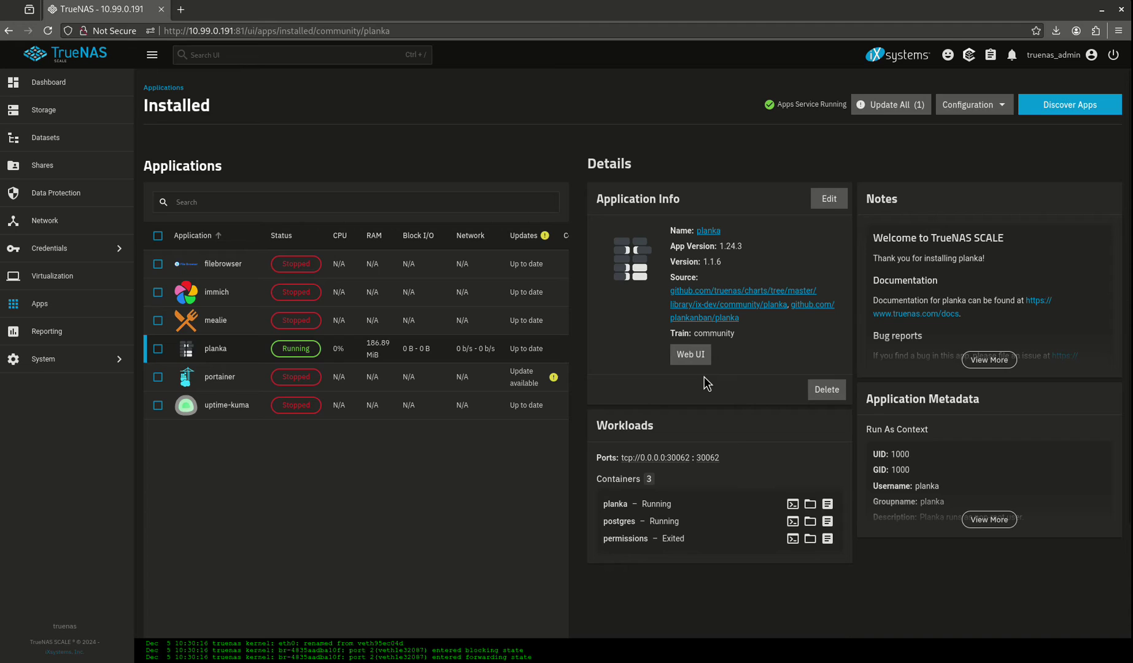
{"action": "left_click", "coordinate": [688, 357]}
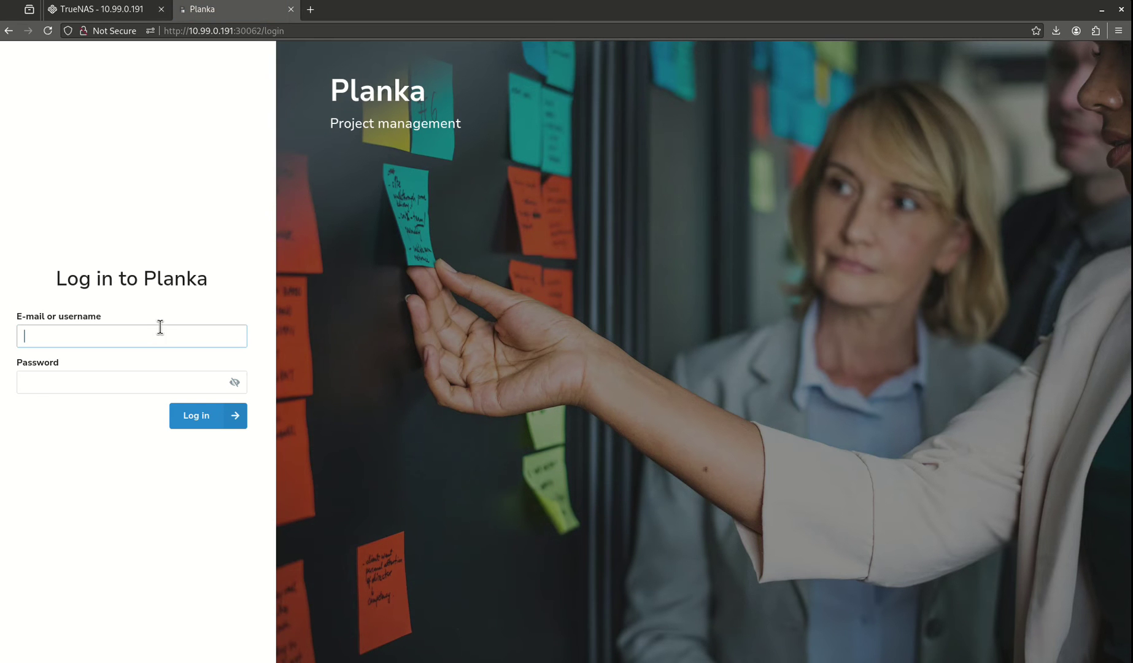
Step: Sign in to Planka with the saved admin username
{"action": "type", "text": "admin@"}
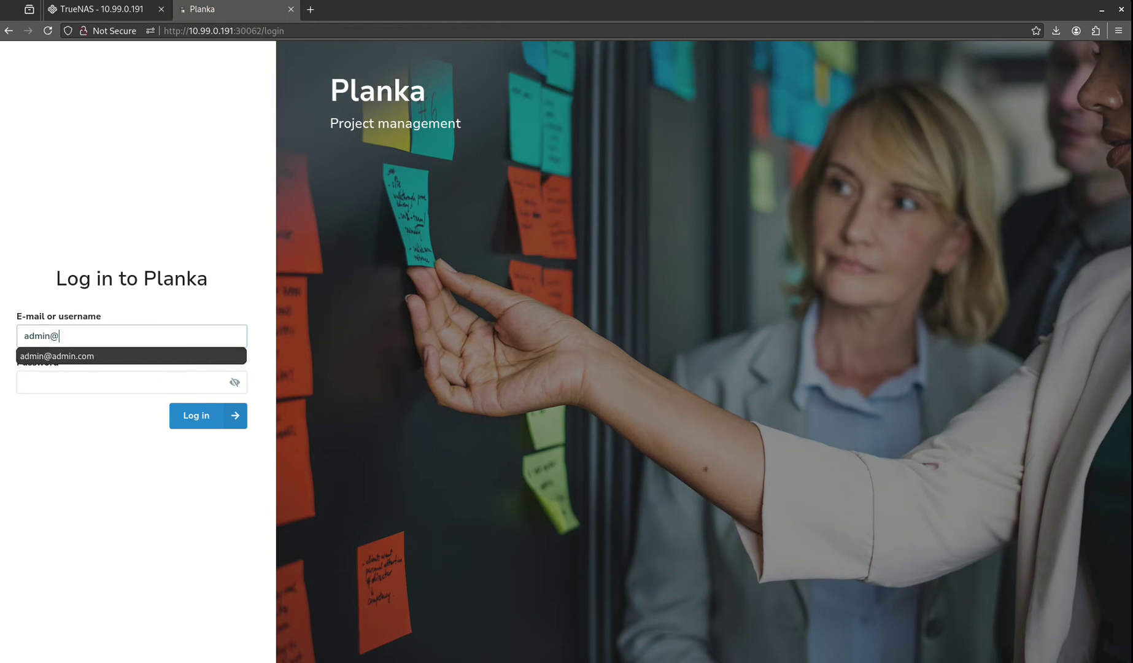
{"action": "key", "text": "Down"}
{"action": "key", "text": "Tab"}
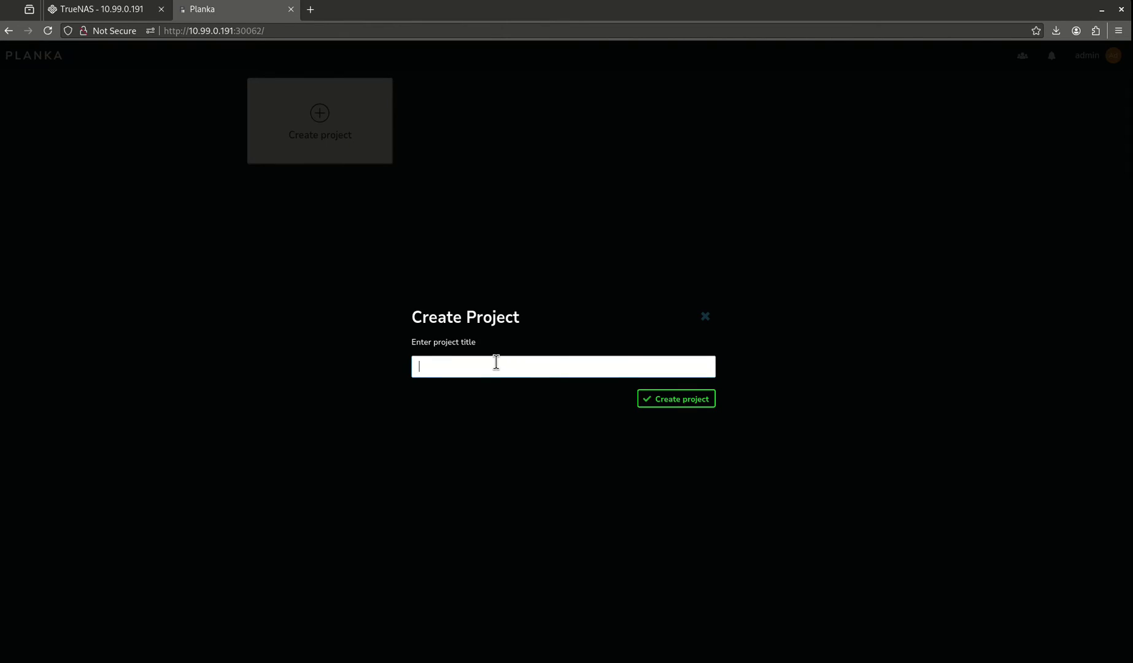
Step: Create a new project titled 'My Project'
{"action": "left_click", "coordinate": [496, 364]}
{"action": "type", "text": "My Project"}
{"action": "key", "text": "Return"}
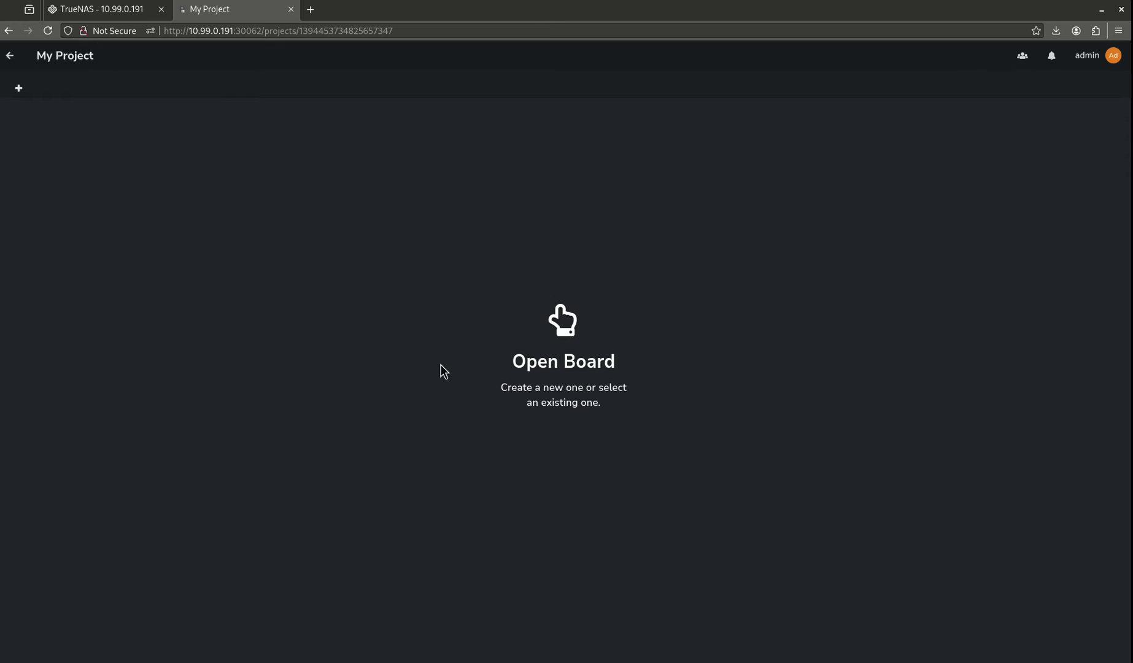
Step: Add a board named 'TrueNAS Board' to My Project and reopen it from the projects list
{"action": "left_click", "coordinate": [19, 88]}
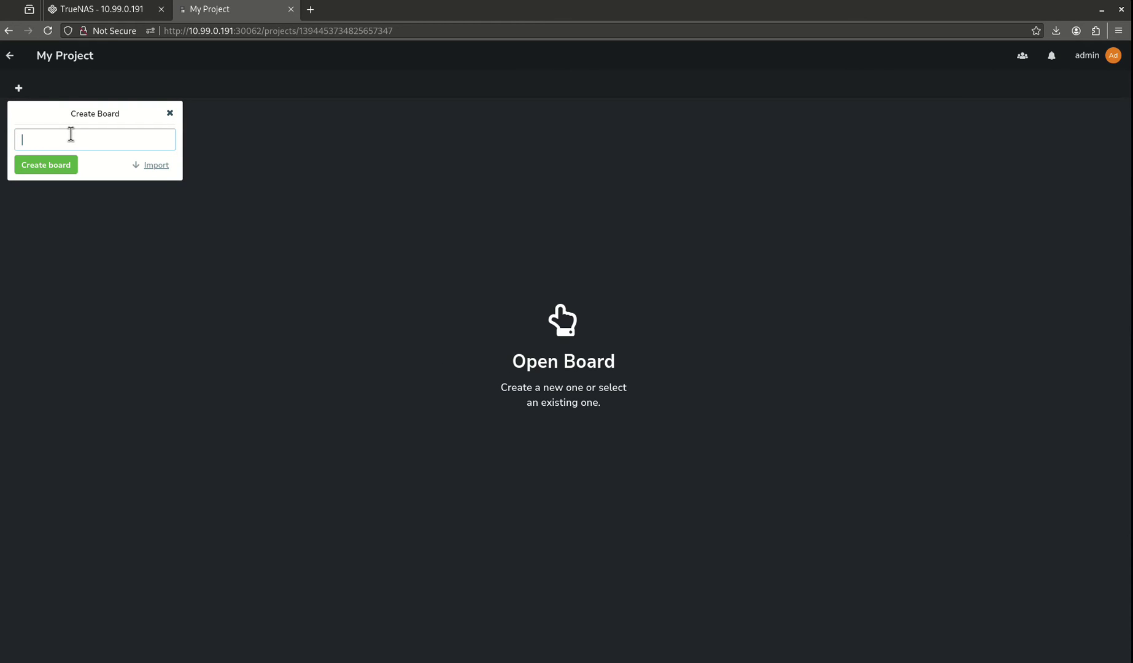
{"action": "type", "text": "TrueNAS Board"}
{"action": "key", "text": "Return"}
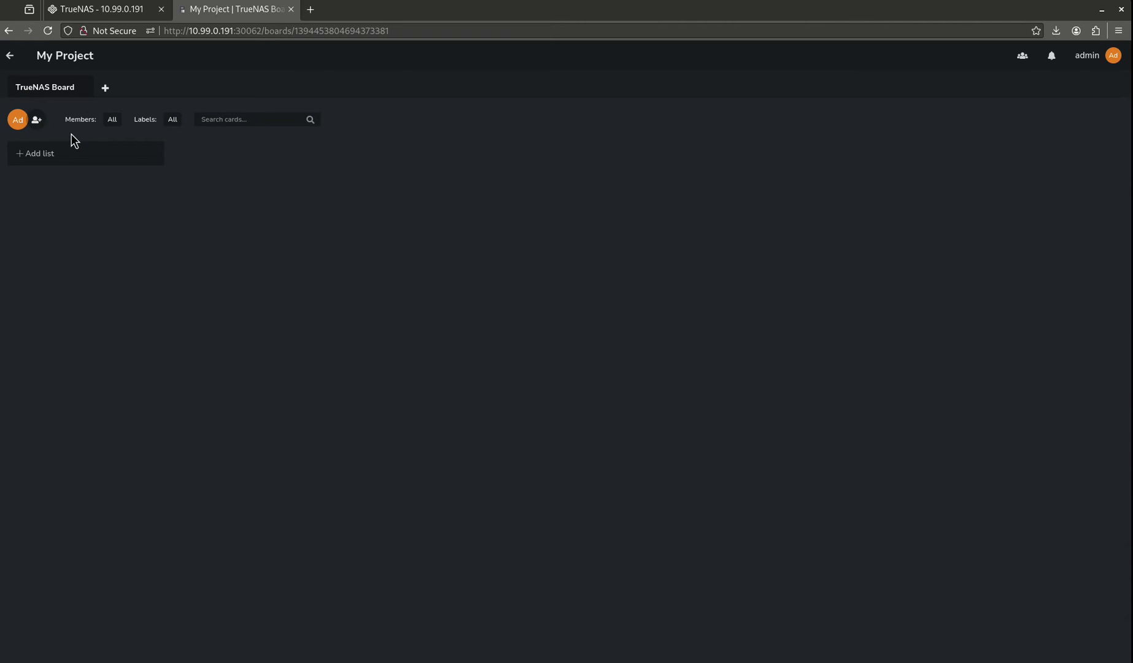
{"action": "left_click", "coordinate": [11, 55]}
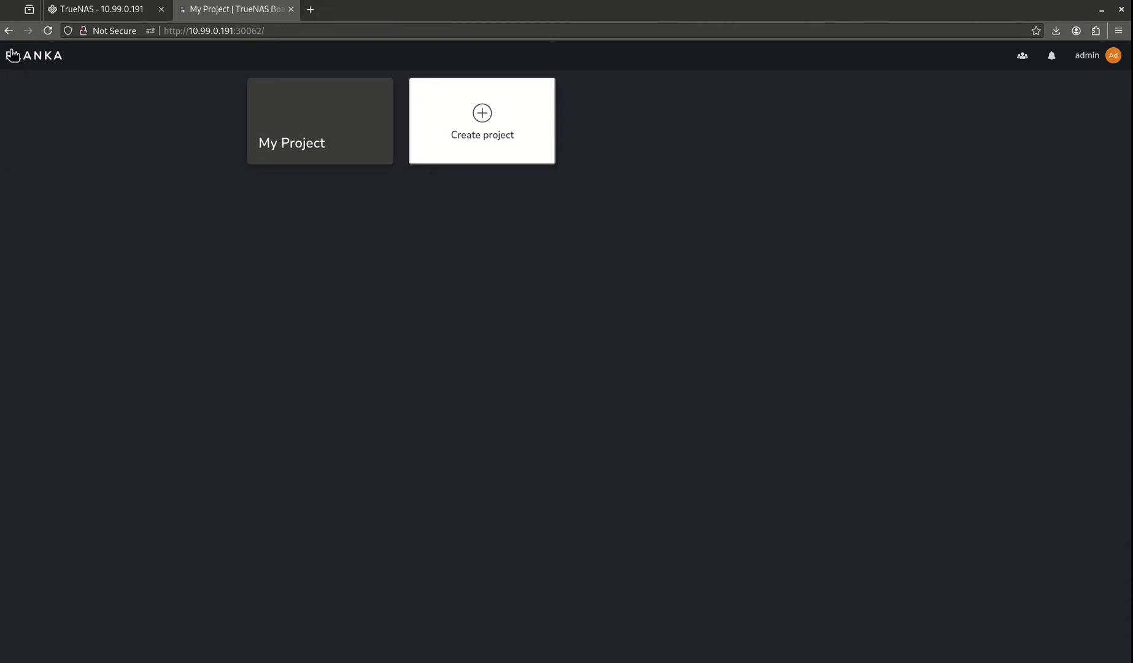
{"action": "left_click", "coordinate": [350, 122]}
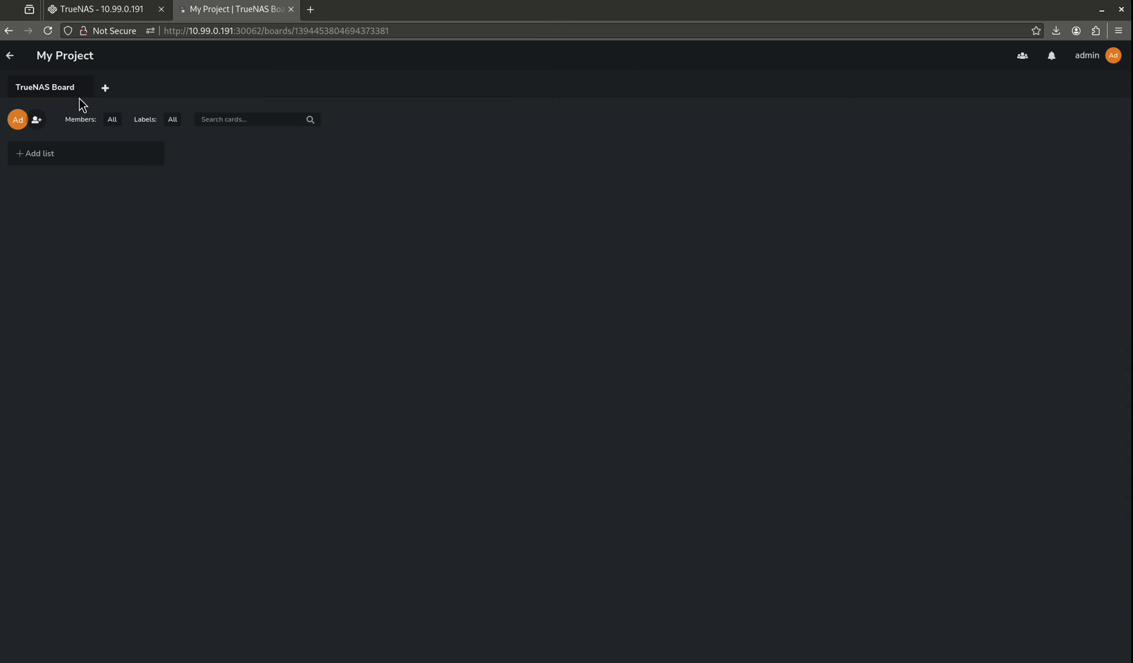
Step: Add three lists to the board: Videos, Wiki and Blog
{"action": "left_click", "coordinate": [55, 154]}
{"action": "type", "text": "V"}
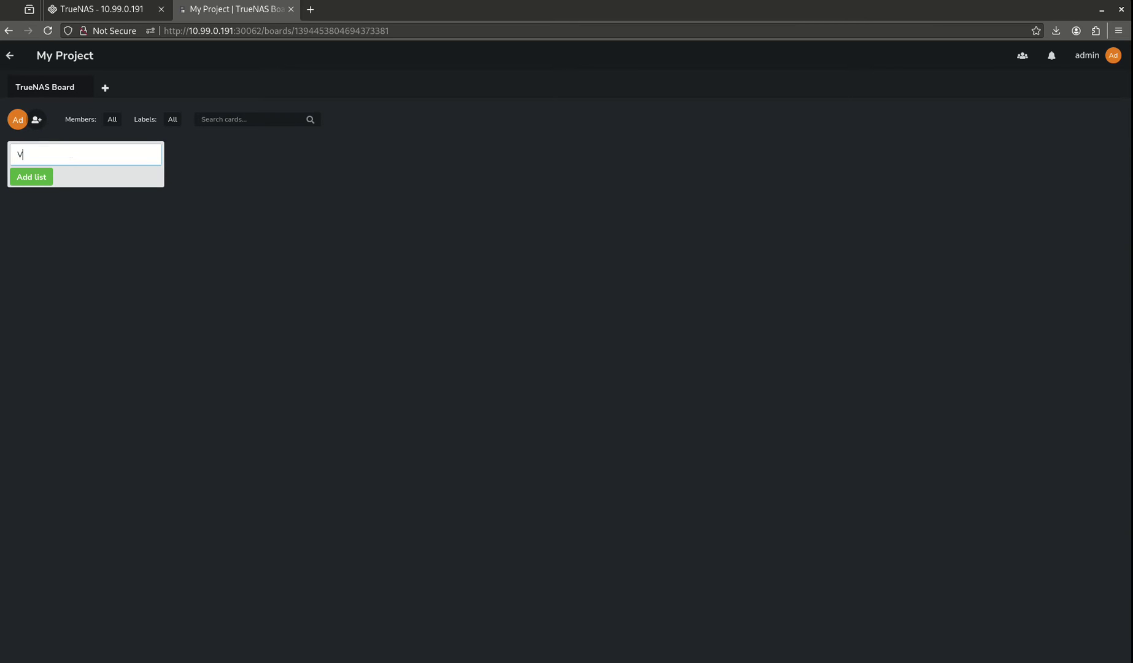
{"action": "type", "text": "ideos"}
{"action": "key", "text": "Return"}
{"action": "type", "text": "W"}
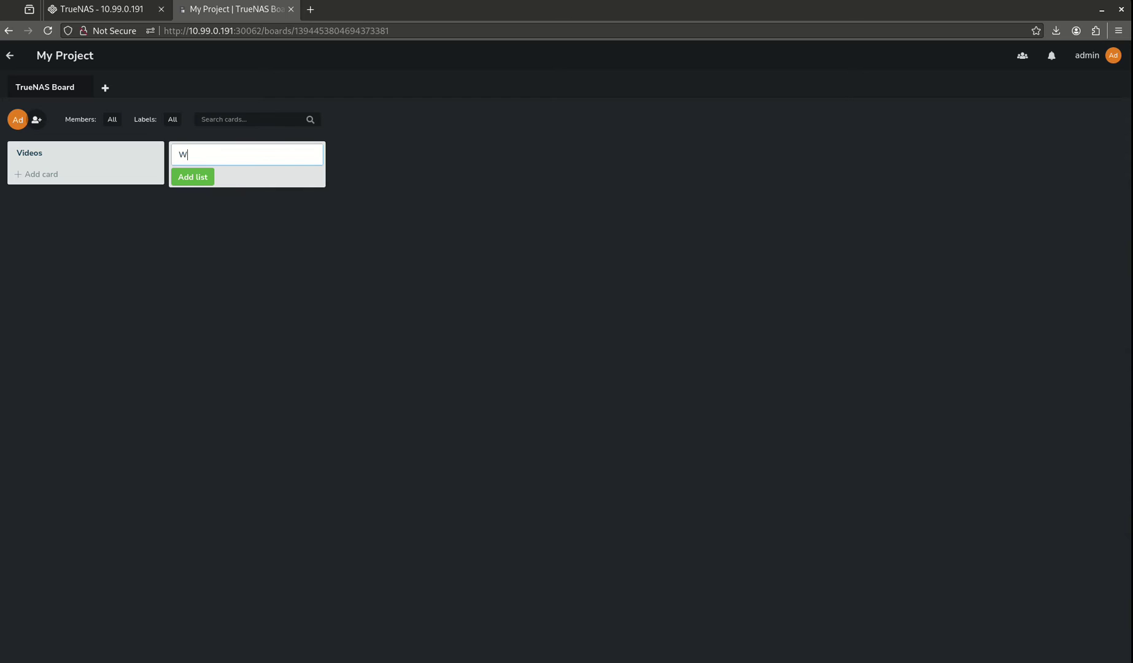
{"action": "type", "text": "iki"}
{"action": "key", "text": "Return"}
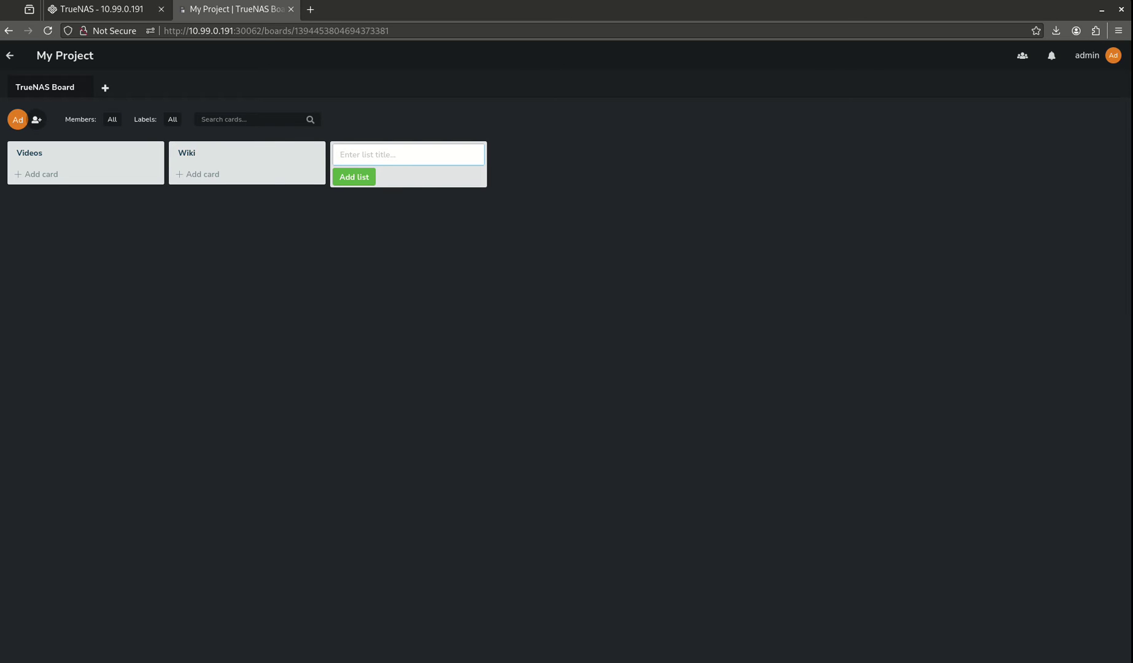
{"action": "type", "text": "Blog"}
{"action": "key", "text": "Return"}
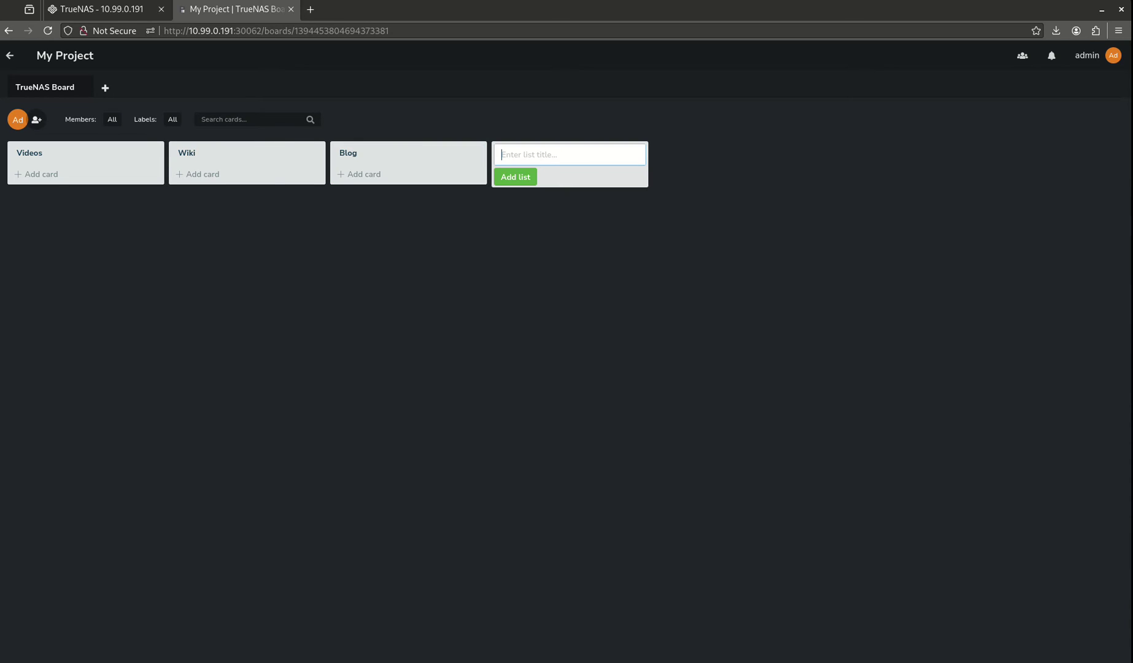
Step: Add cards 'create new video' to Videos, 'add new page' to Wiki and 'add new post' to Blog
{"action": "left_click", "coordinate": [50, 172]}
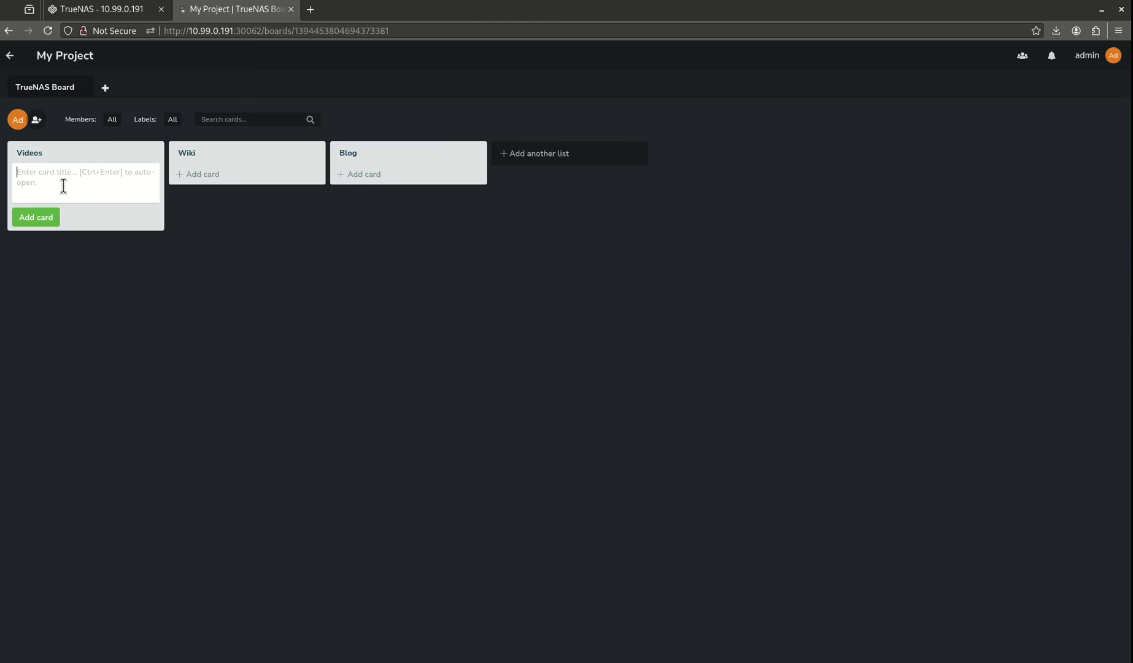
{"action": "type", "text": "create new video"}
{"action": "key", "text": "Return"}
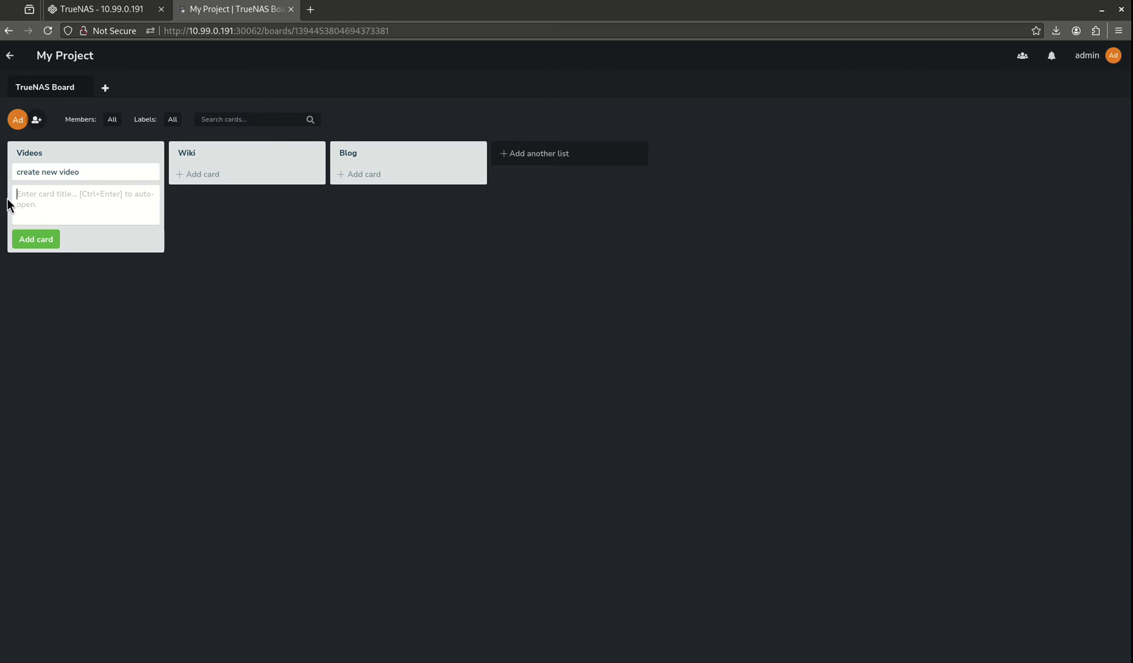
{"action": "left_click", "coordinate": [218, 181]}
{"action": "type", "text": "add"}
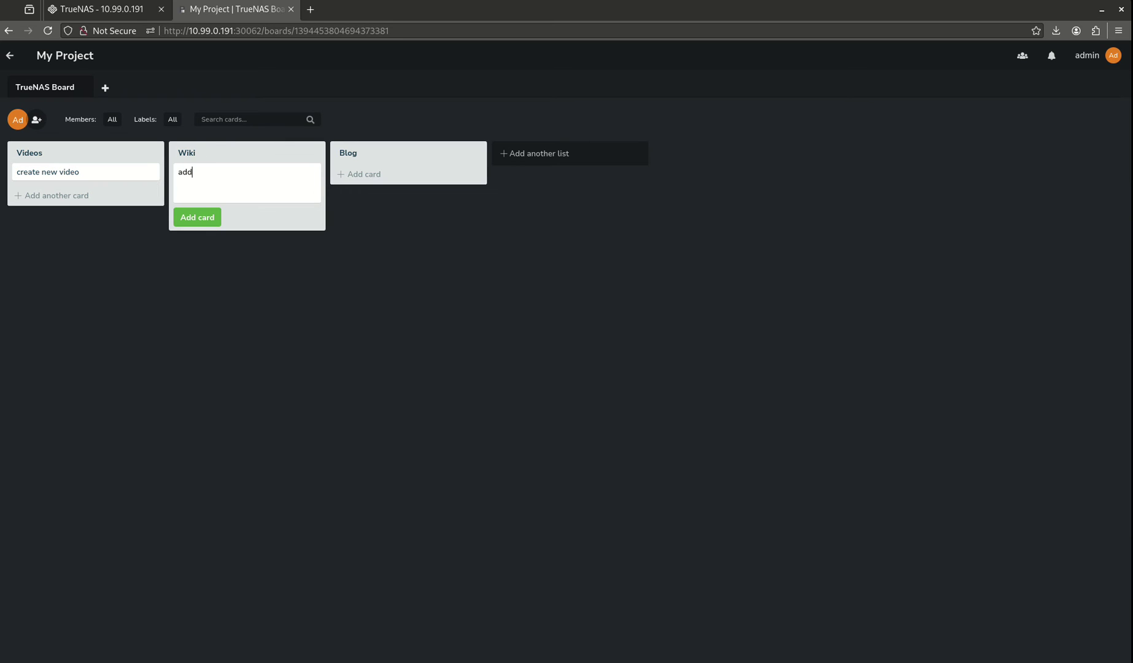
{"action": "type", "text": " new pagh"}
{"action": "key", "text": "BackSpace"}
{"action": "type", "text": "e"}
{"action": "key", "text": "Return"}
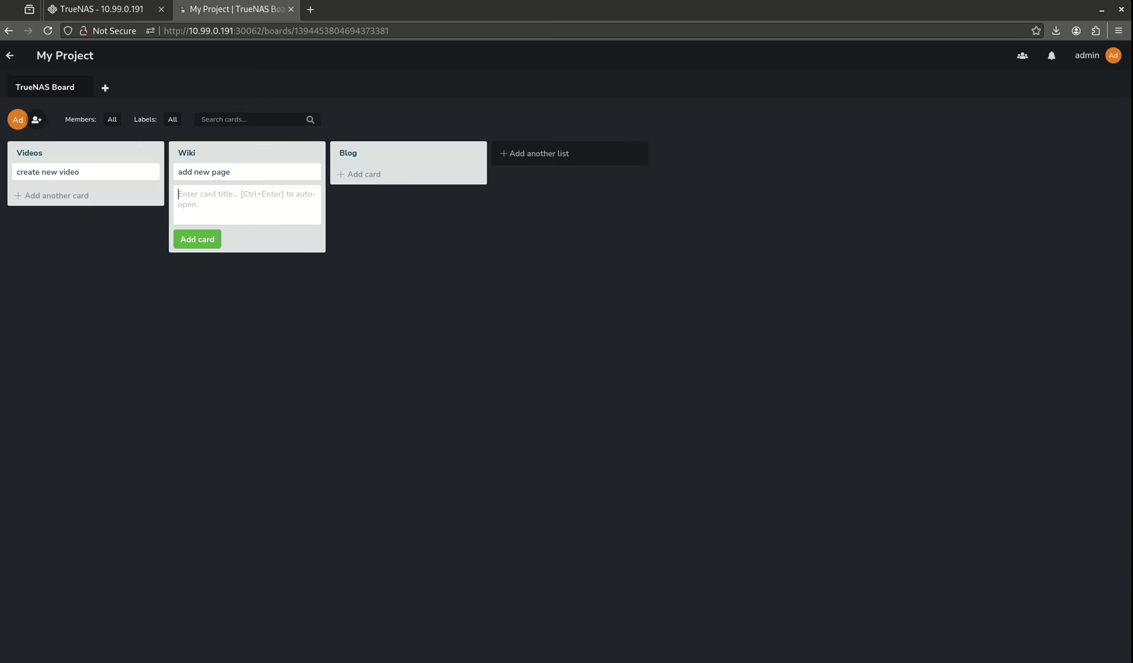
{"action": "left_click", "coordinate": [391, 172]}
{"action": "left_click", "coordinate": [392, 170]}
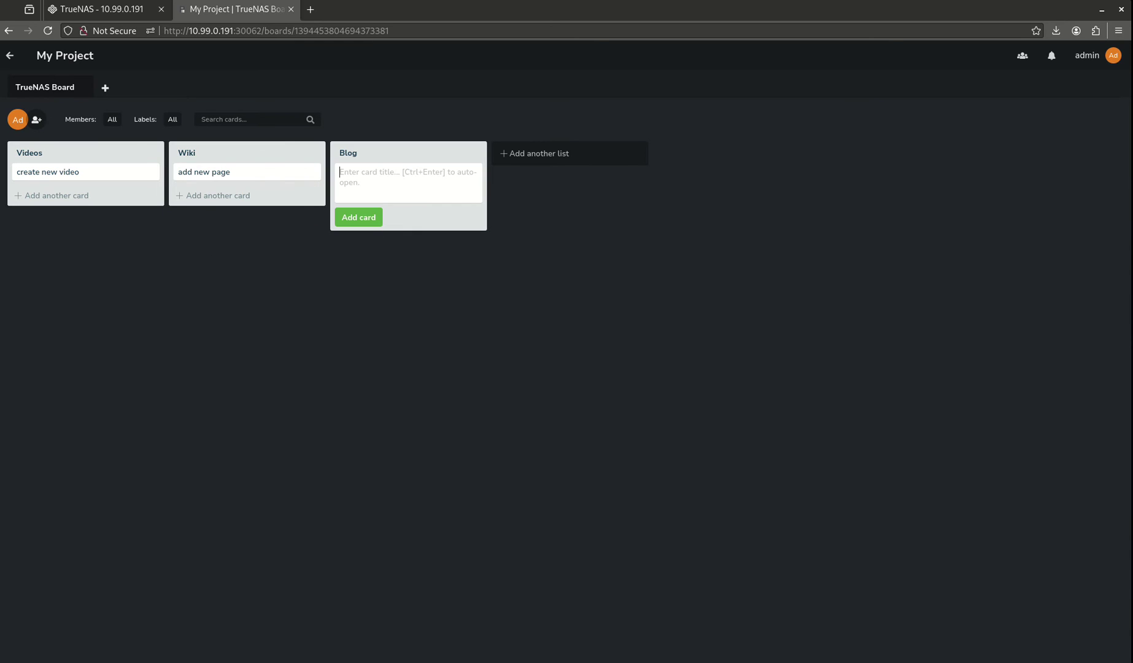
{"action": "type", "text": "add new post"}
{"action": "key", "text": "Return"}
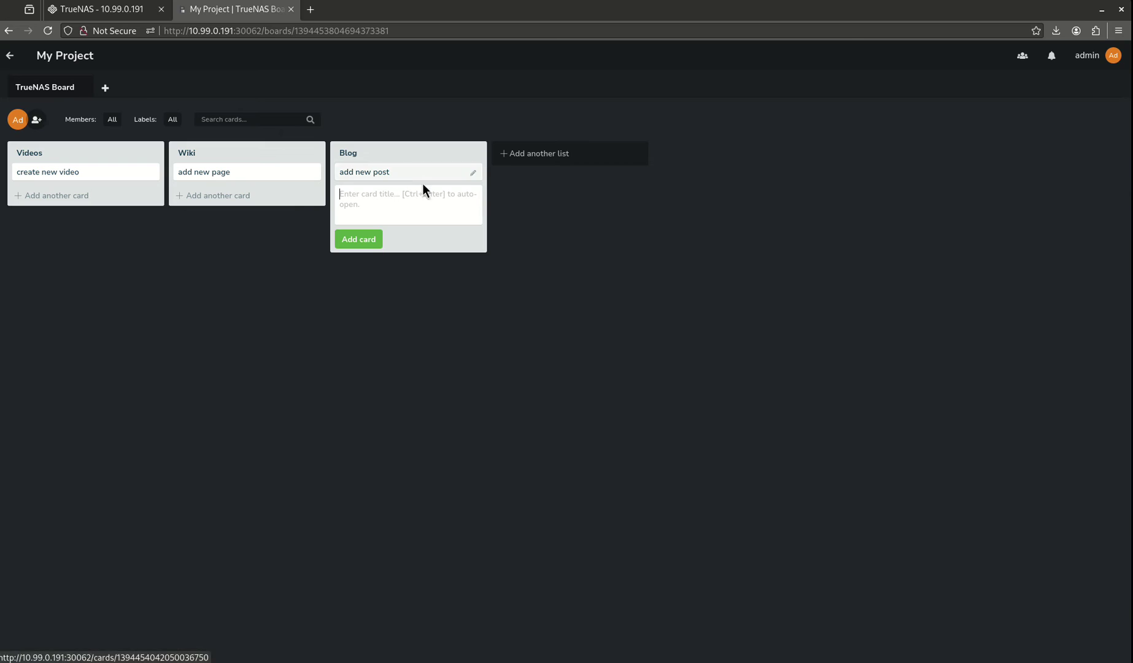
Step: Add 'card 2' to the Blog list and drag it into the Videos list
{"action": "type", "text": "card 2"}
{"action": "key", "text": "Return"}
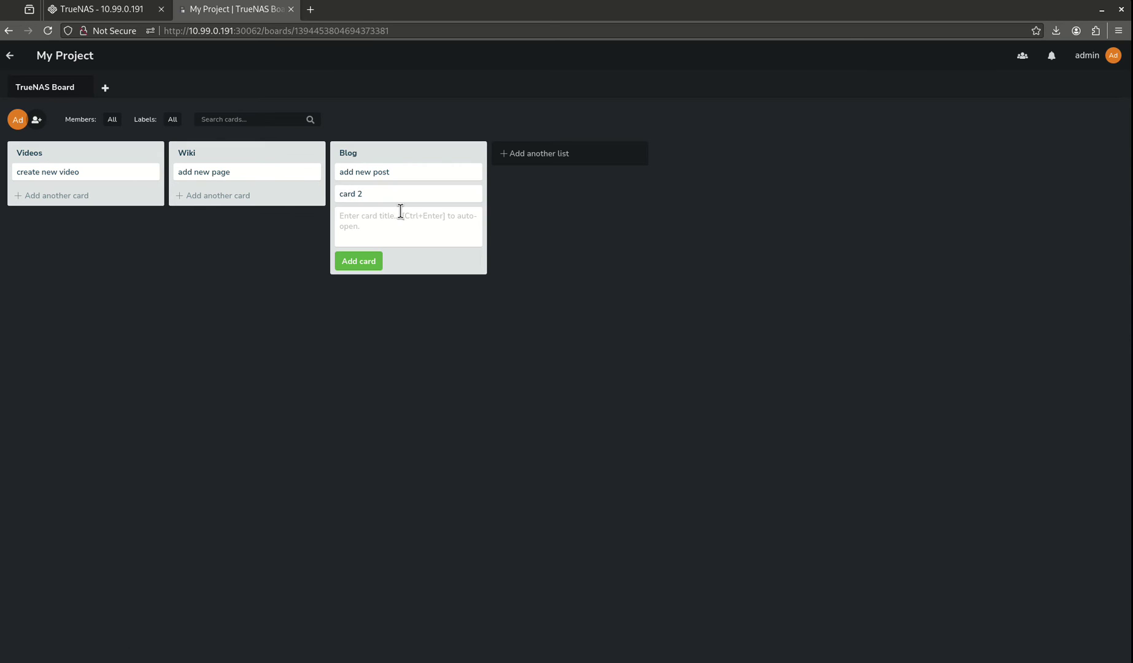
{"action": "left_click_drag", "start_coordinate": [392, 197], "coordinate": [68, 188]}
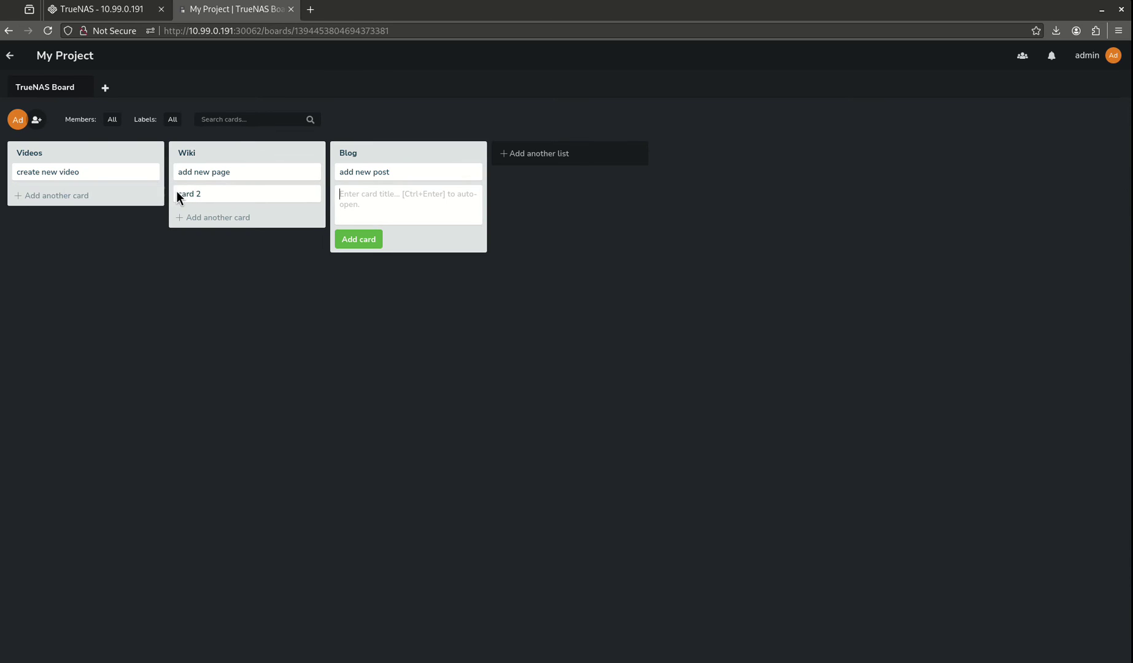
{"action": "left_click_drag", "start_coordinate": [177, 191], "coordinate": [50, 194]}
Step: Subscribe to card 2 and attach a newly created red label named 'label'
{"action": "left_click", "coordinate": [61, 195]}
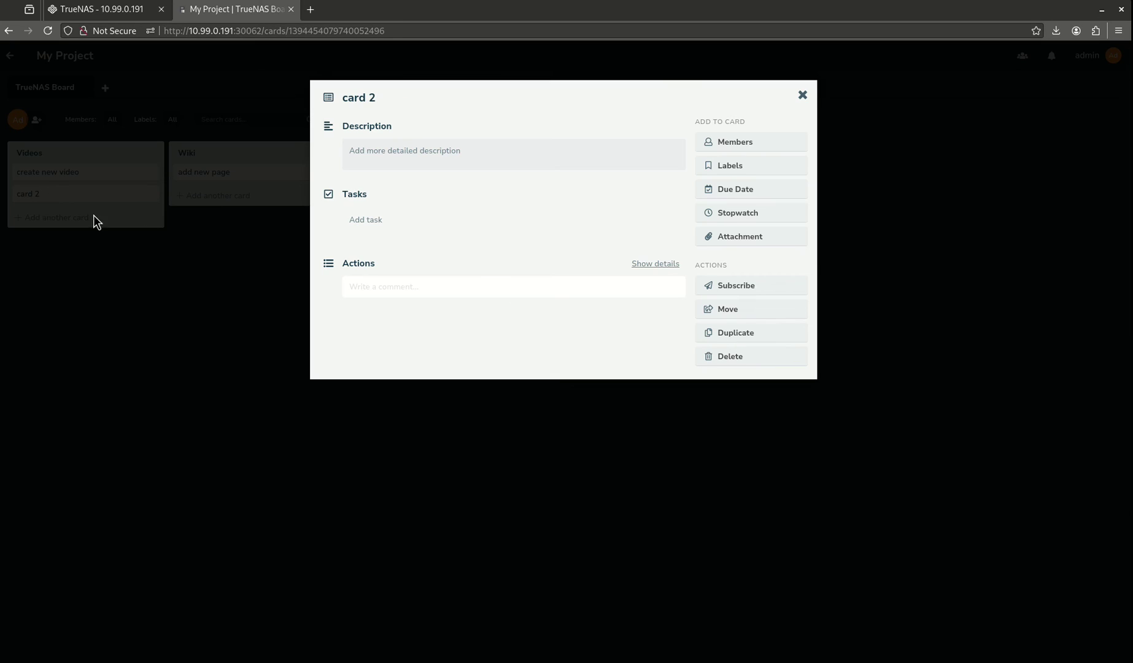
{"action": "left_click", "coordinate": [764, 283]}
{"action": "left_click", "coordinate": [745, 170]}
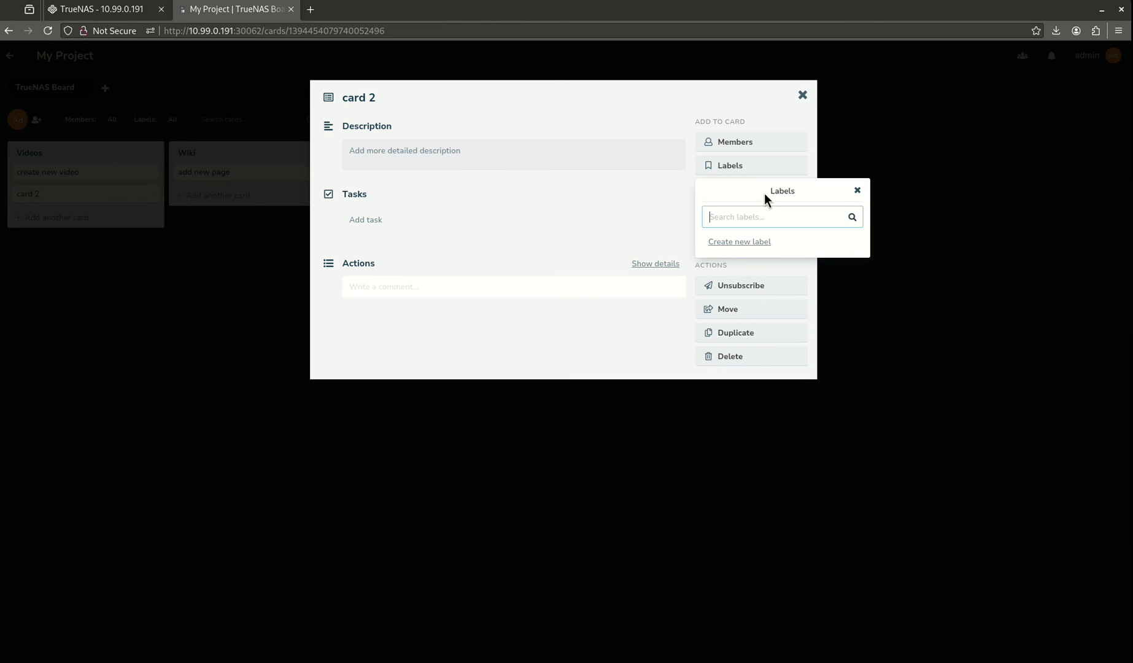
{"action": "left_click", "coordinate": [756, 241]}
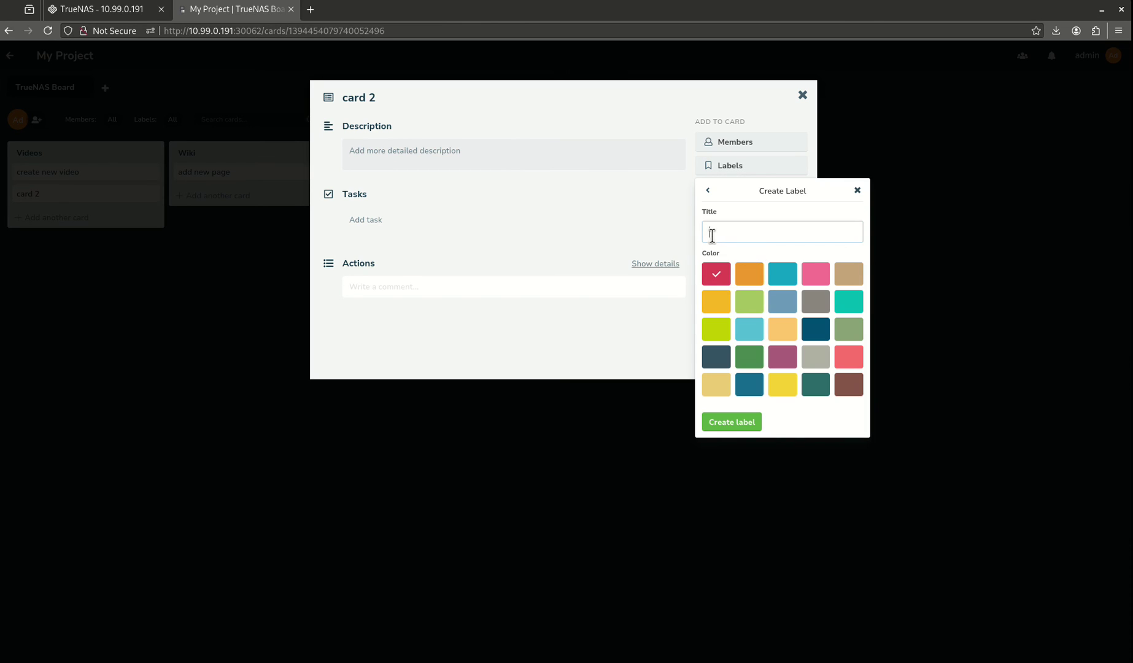
{"action": "type", "text": "label"}
{"action": "key", "text": "Return"}
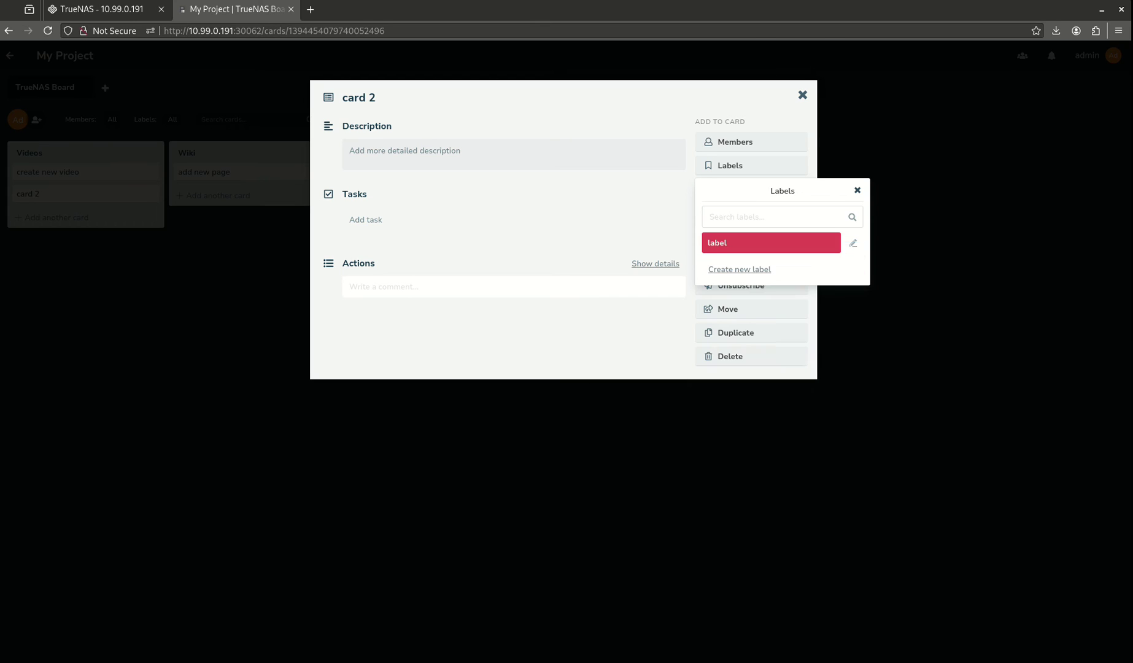
{"action": "left_click", "coordinate": [810, 246]}
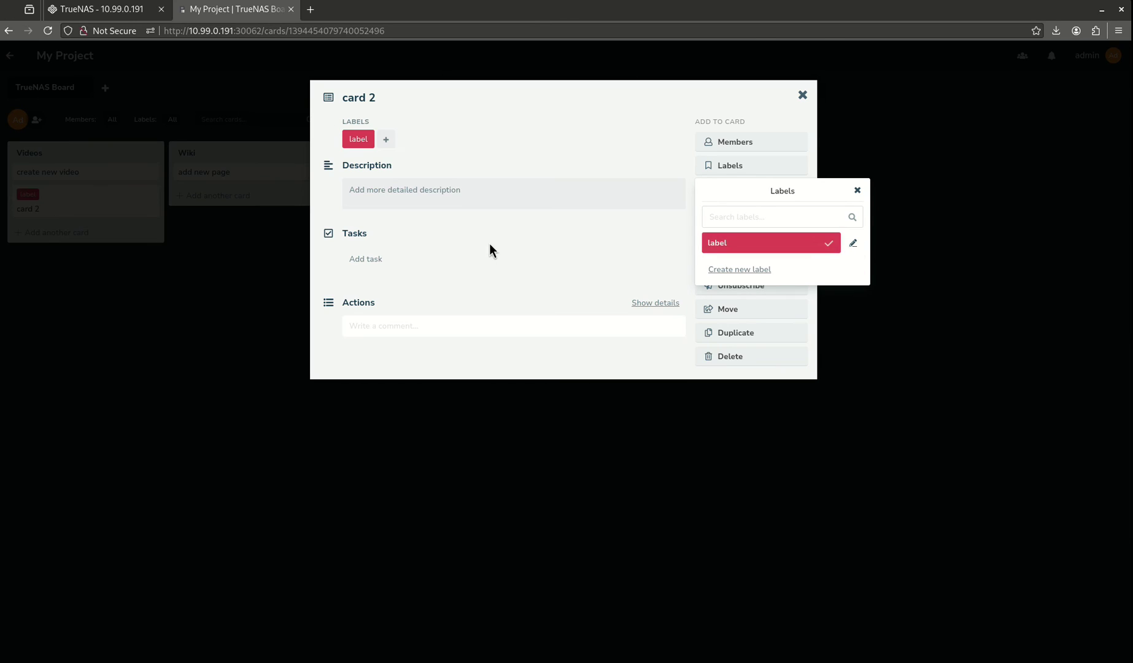
{"action": "left_click", "coordinate": [490, 243]}
Step: Turn on 'Subscribe to my own cards' by default in the user preferences
{"action": "left_click", "coordinate": [802, 96]}
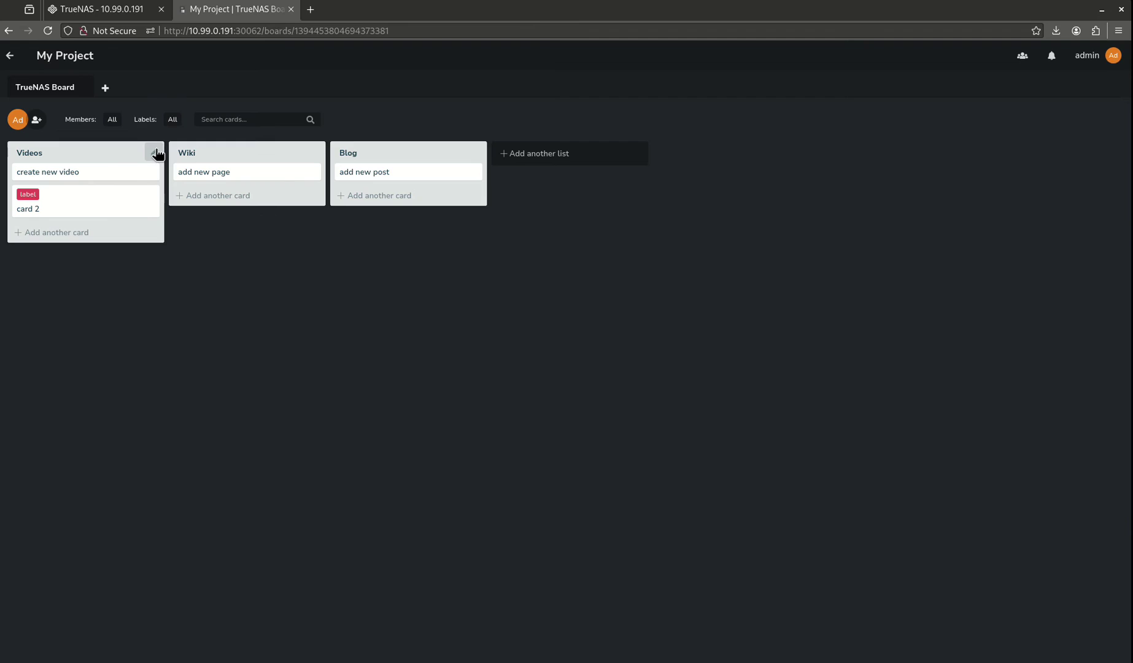
{"action": "left_click", "coordinate": [1087, 58]}
{"action": "left_click", "coordinate": [1021, 107]}
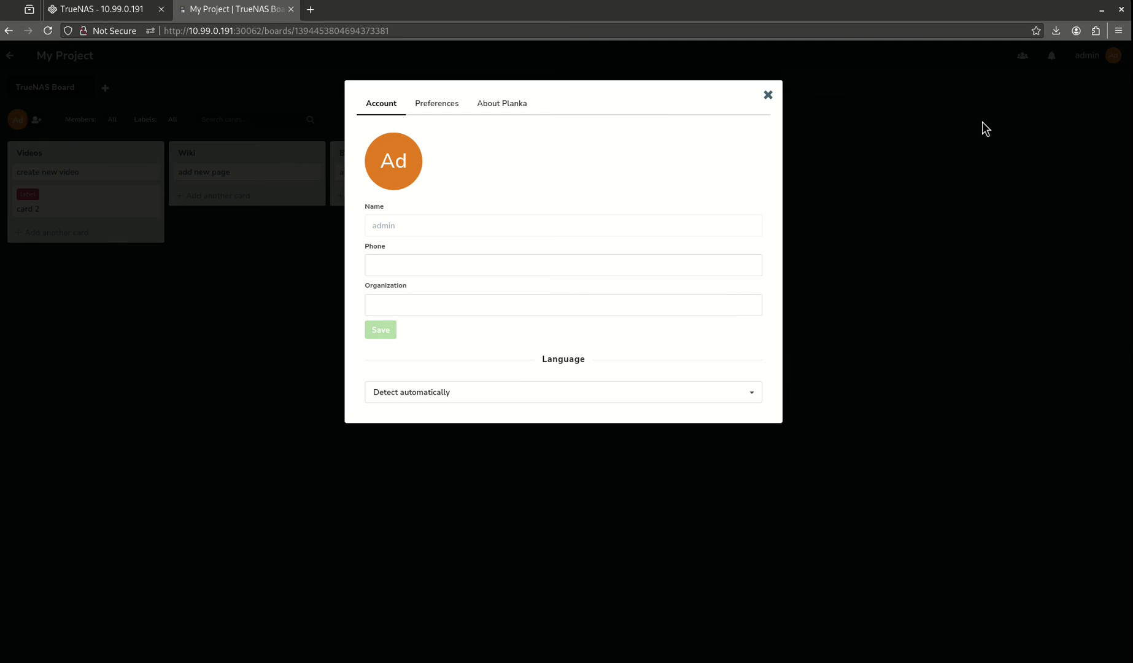
{"action": "left_click", "coordinate": [437, 105]}
{"action": "left_click", "coordinate": [467, 135]}
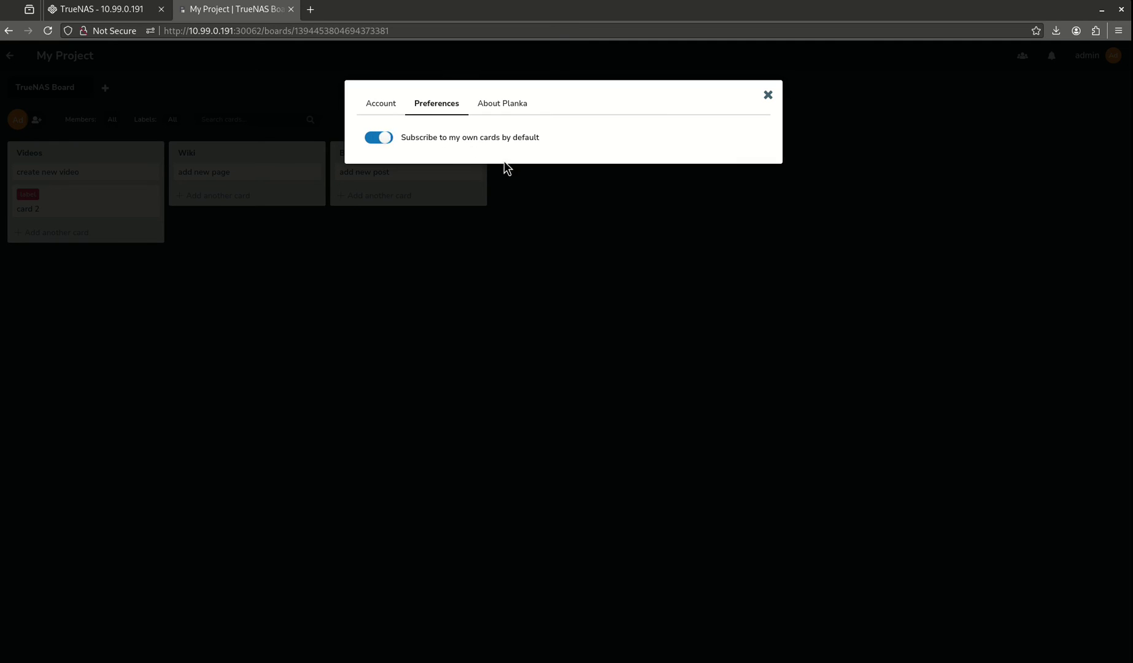
{"action": "left_click", "coordinate": [489, 109]}
{"action": "left_click", "coordinate": [390, 108]}
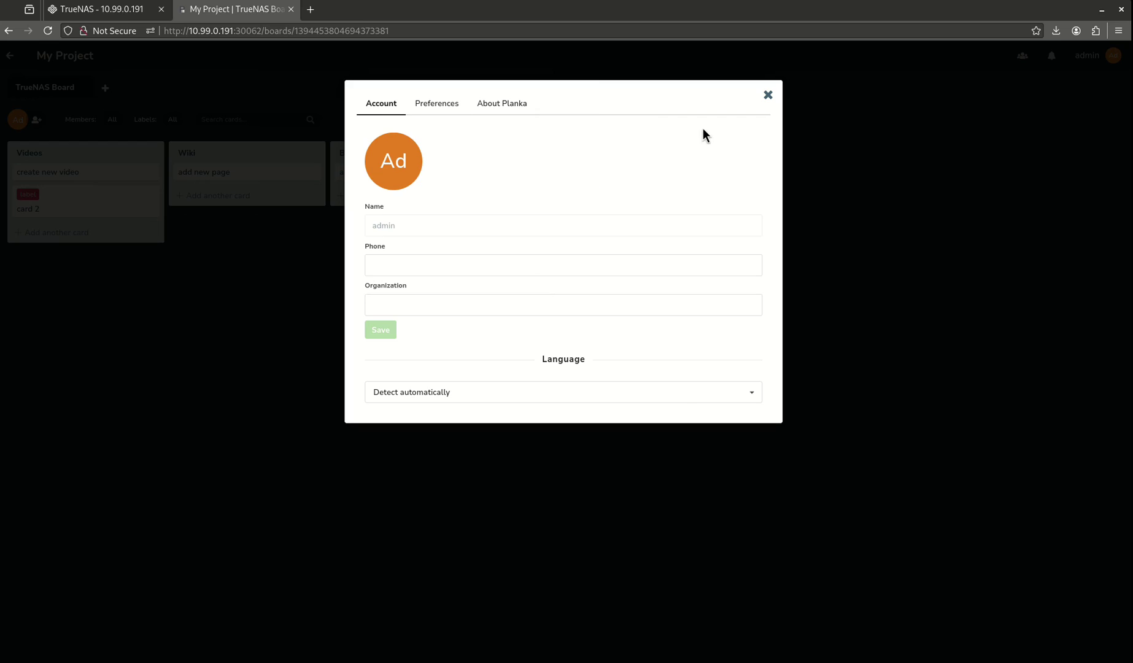
{"action": "left_click", "coordinate": [768, 93]}
Step: Subscribe to the 'add new page' and 'create new video' cards
{"action": "left_click", "coordinate": [261, 169]}
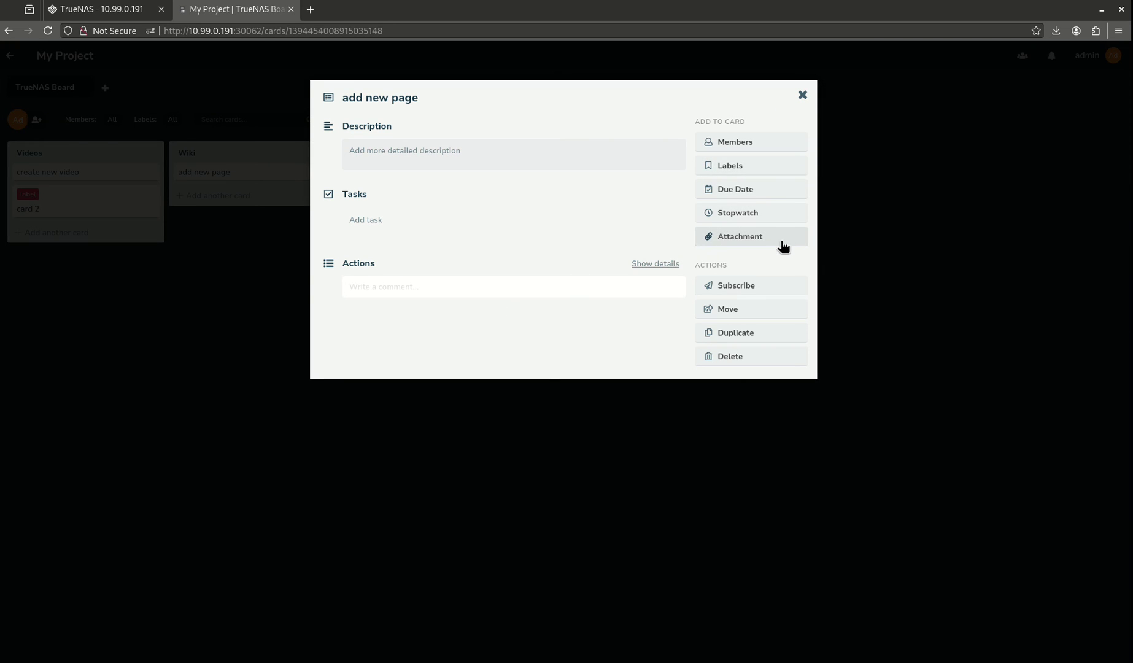
{"action": "left_click", "coordinate": [761, 287]}
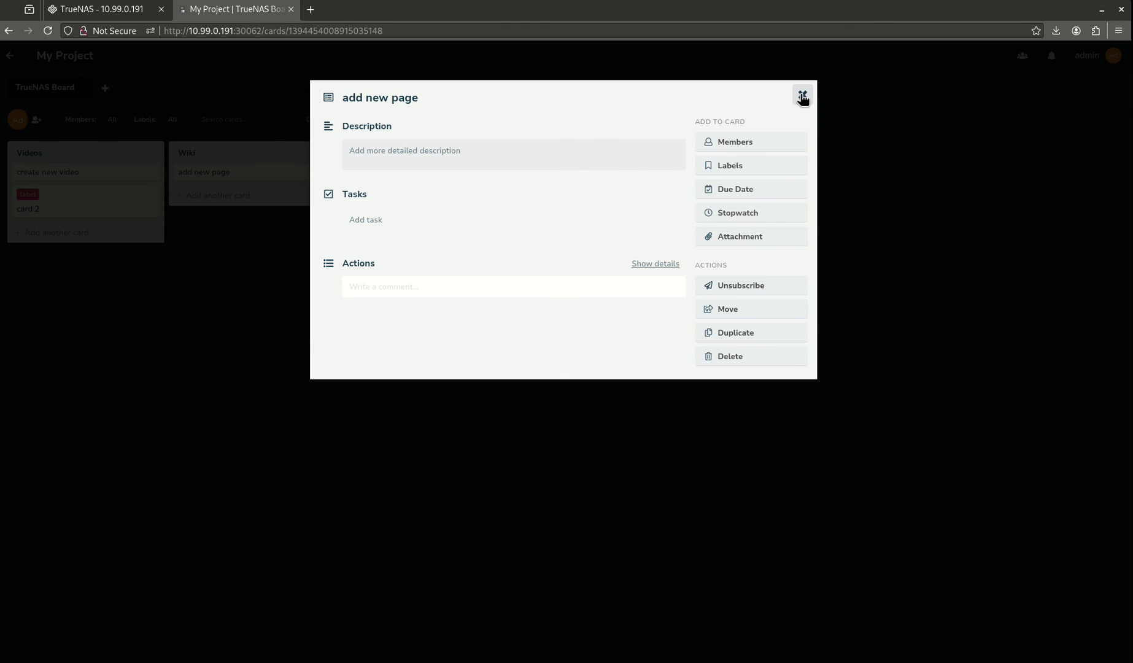
{"action": "left_click", "coordinate": [802, 95]}
{"action": "left_click", "coordinate": [102, 175]}
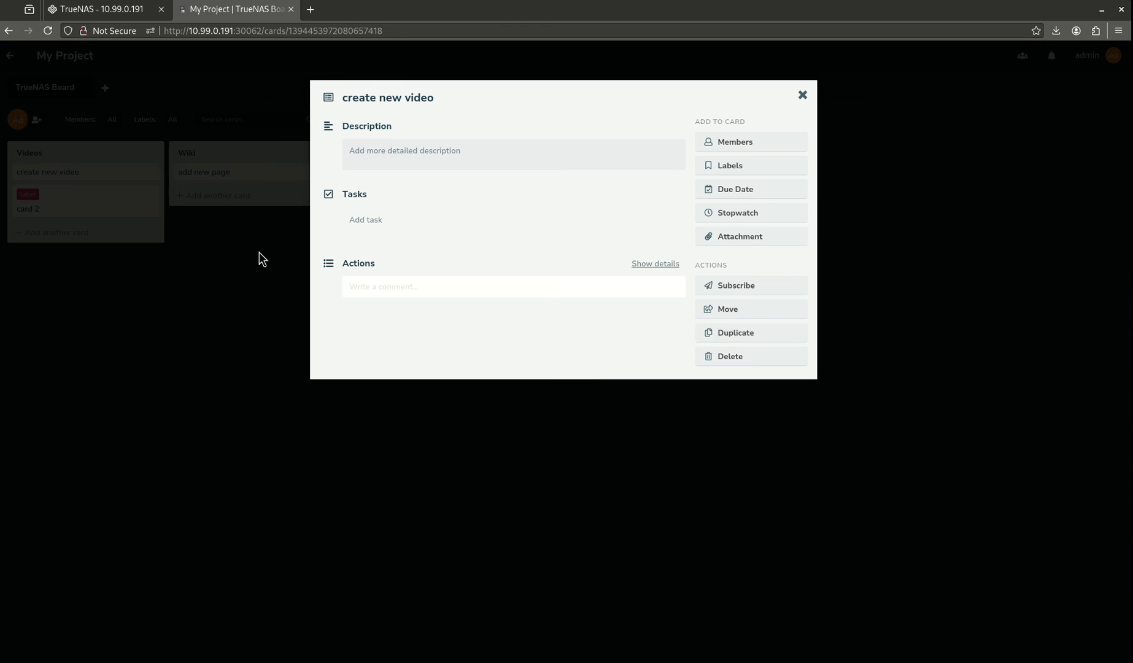
{"action": "left_click", "coordinate": [750, 286]}
{"action": "left_click", "coordinate": [802, 96]}
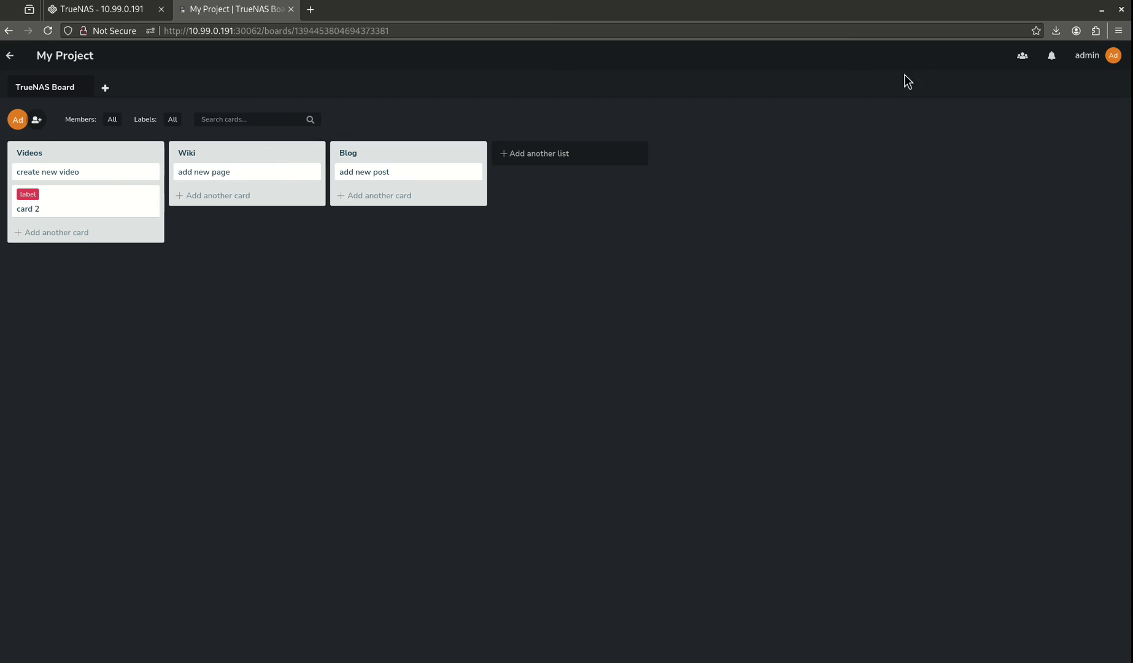
Step: Add a card named 'card 3' to the Blog list
{"action": "left_click", "coordinate": [371, 195]}
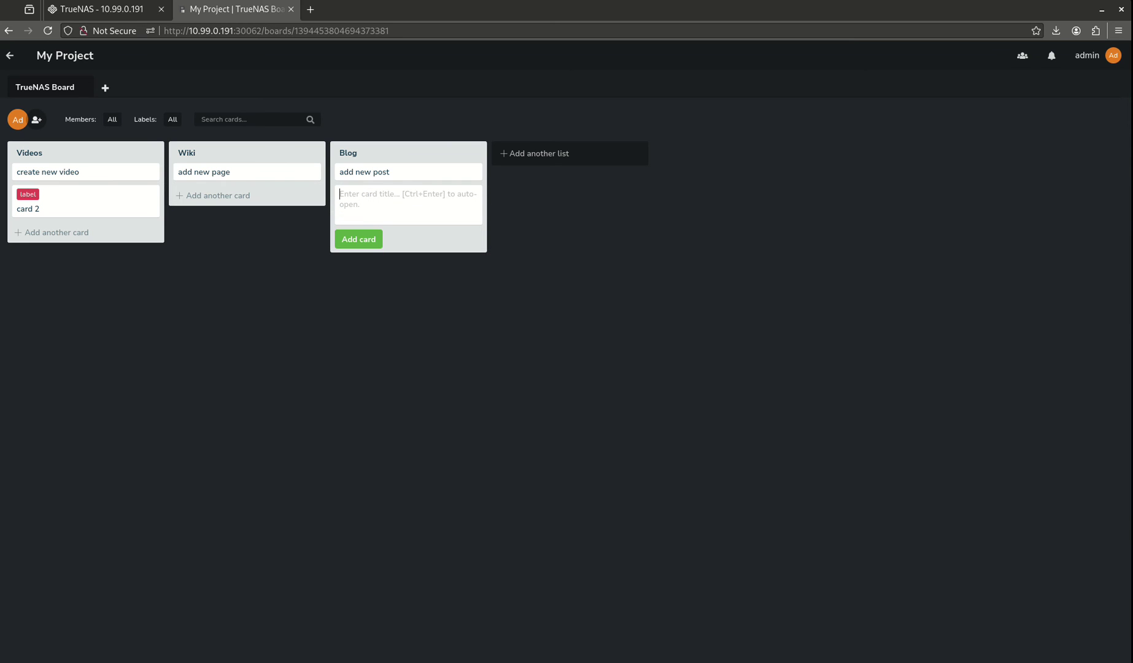
{"action": "type", "text": "card 3"}
{"action": "key", "text": "Return"}
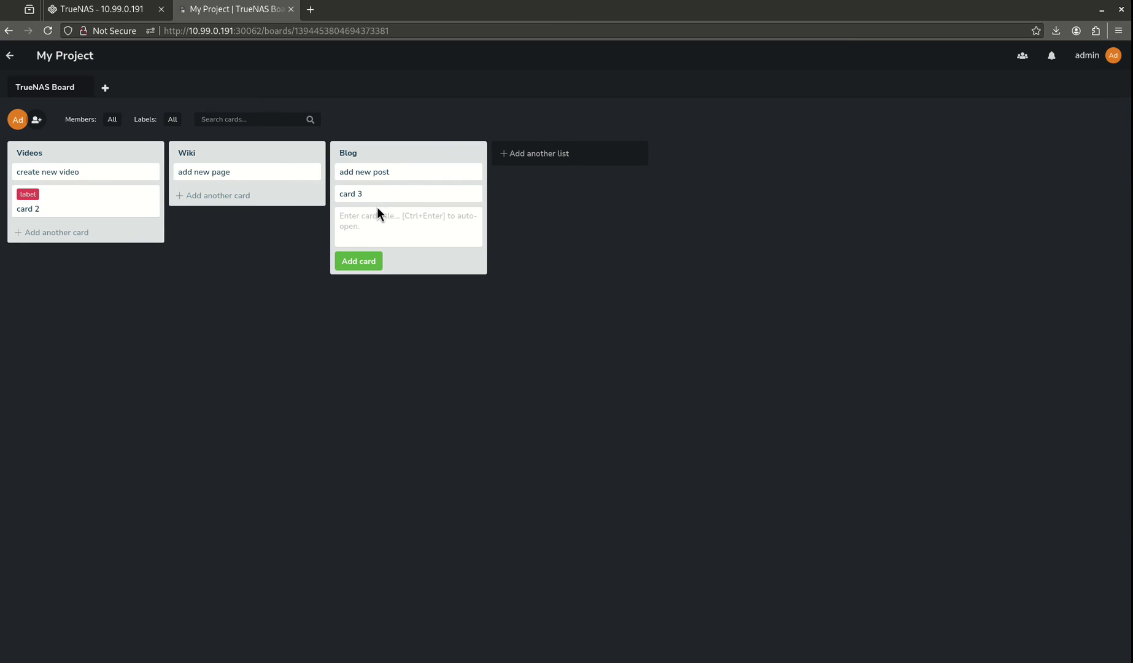
Step: Attach the image 3york1o0z5391.jpg to card 3 from the computer and preview it full size
{"action": "left_click", "coordinate": [362, 195]}
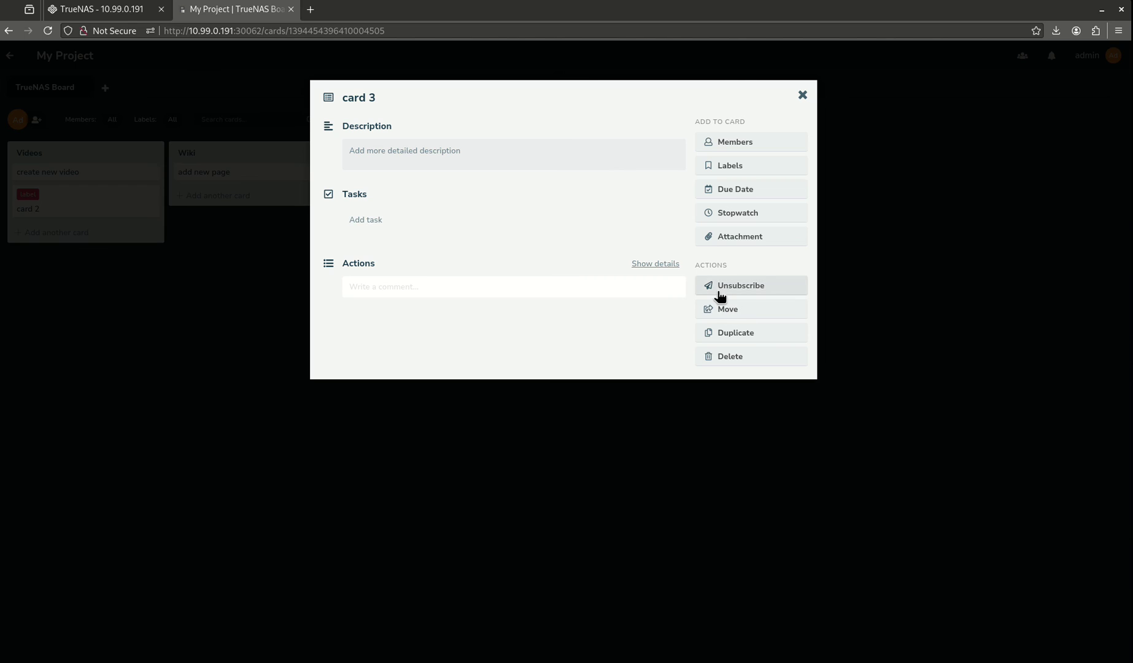
{"action": "left_click", "coordinate": [735, 236]}
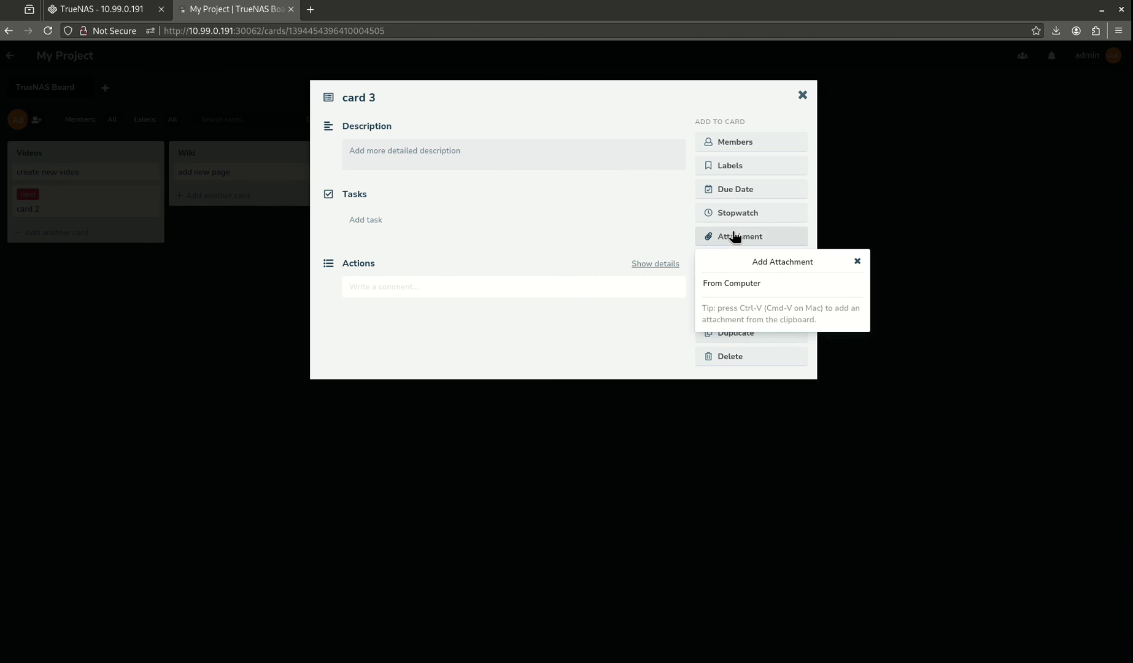
{"action": "left_click", "coordinate": [743, 281]}
{"action": "double_click", "coordinate": [508, 246]}
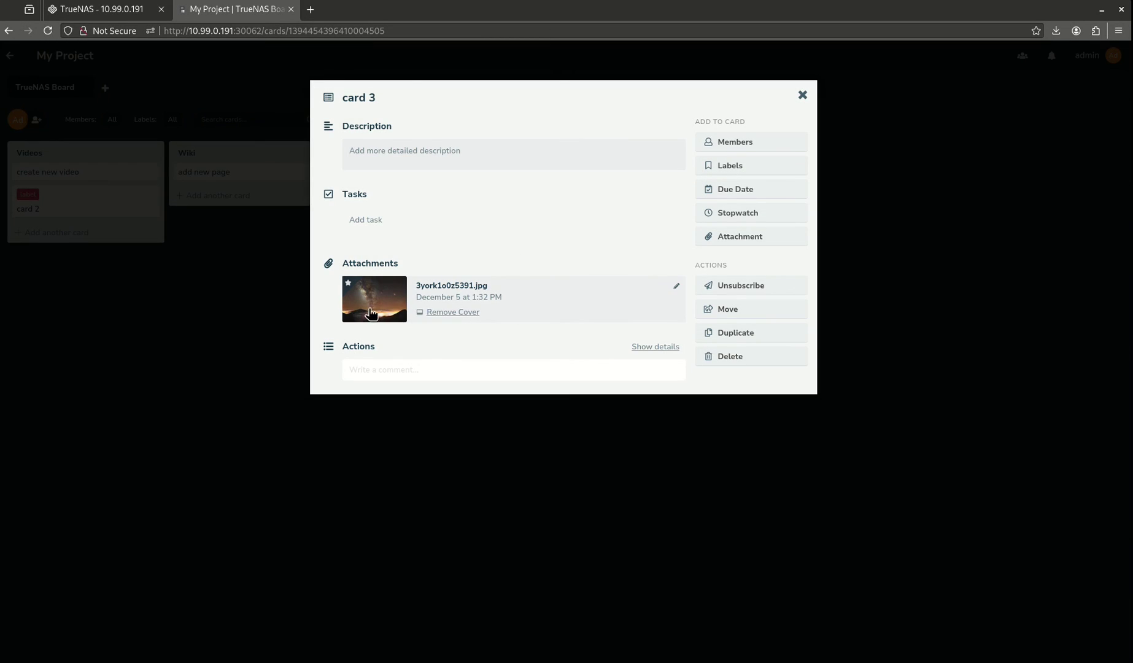
{"action": "left_click", "coordinate": [369, 310]}
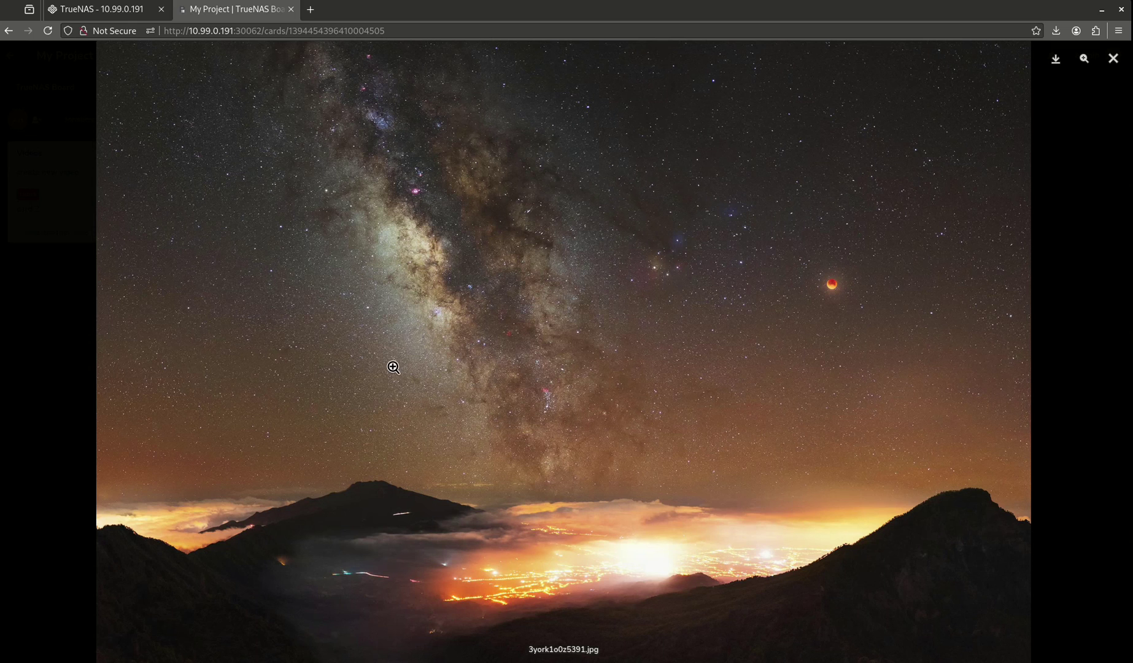
{"action": "left_click", "coordinate": [1087, 62]}
{"action": "left_click", "coordinate": [1112, 61]}
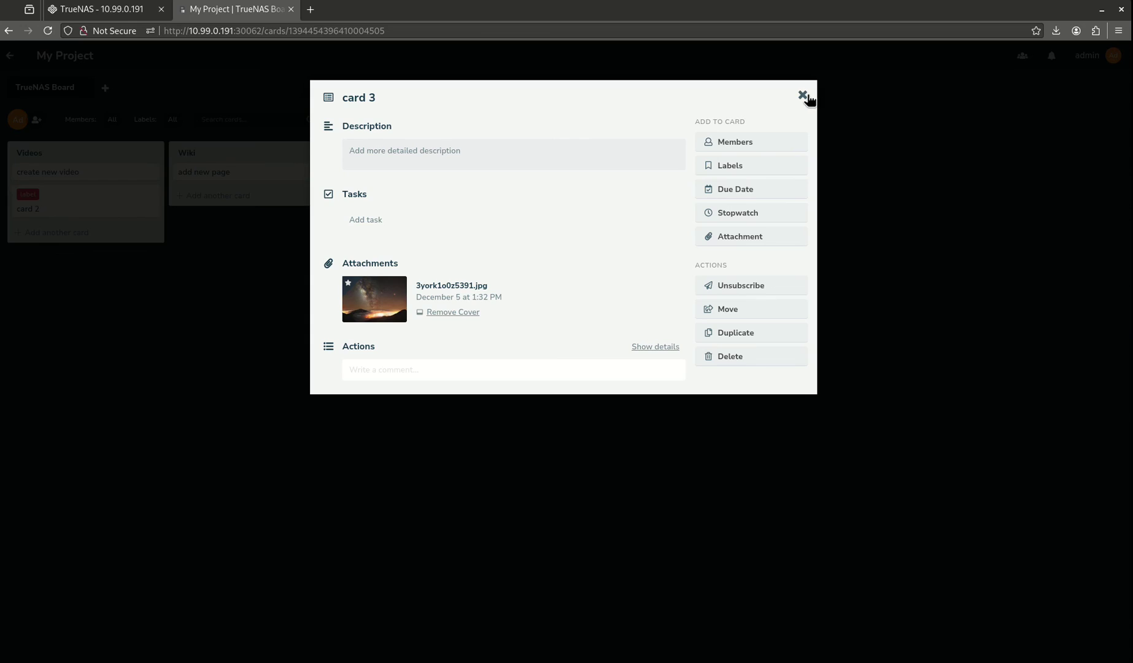
{"action": "left_click", "coordinate": [802, 96]}
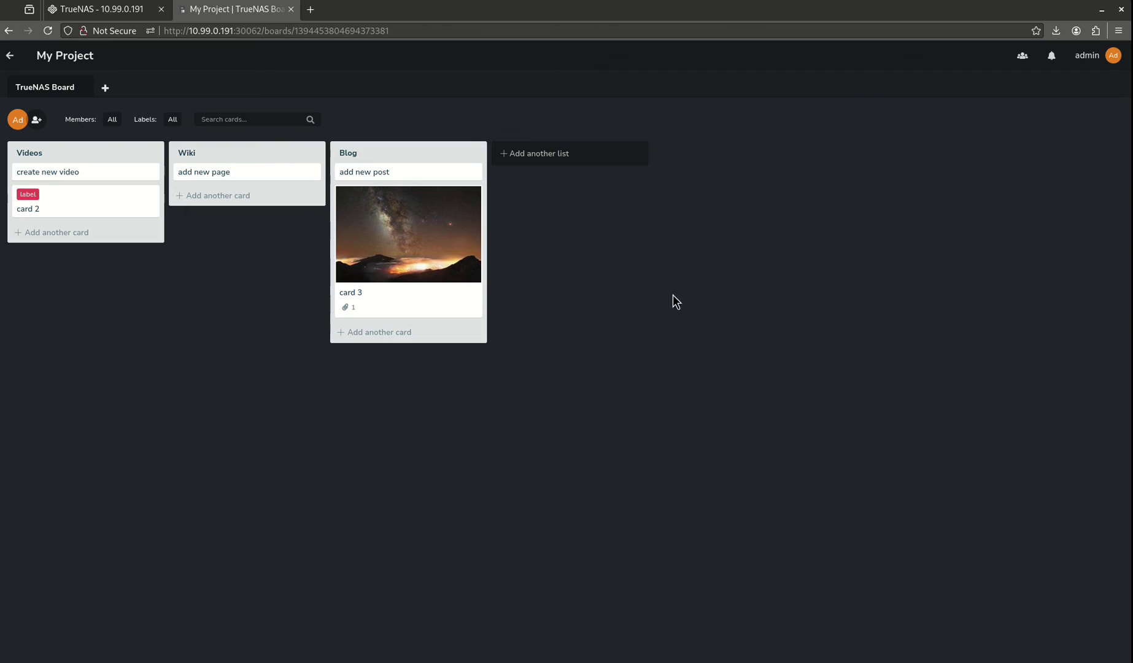
{"action": "left_click", "coordinate": [1023, 56]}
{"action": "left_click", "coordinate": [875, 175]}
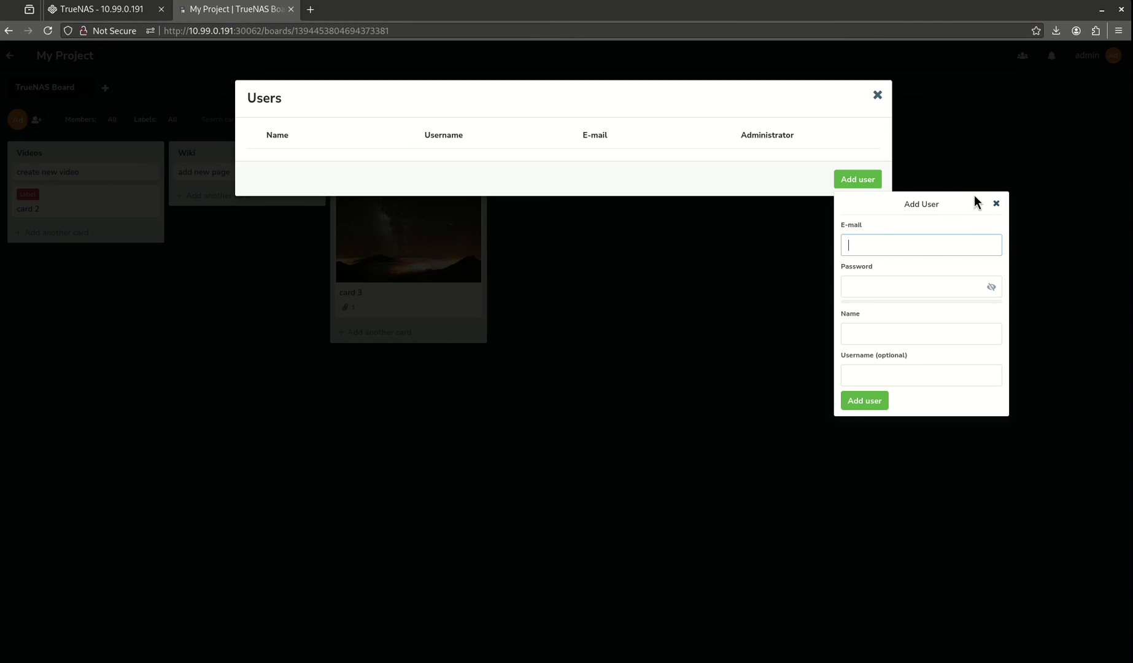
{"action": "left_click", "coordinate": [995, 203]}
{"action": "left_click", "coordinate": [876, 96]}
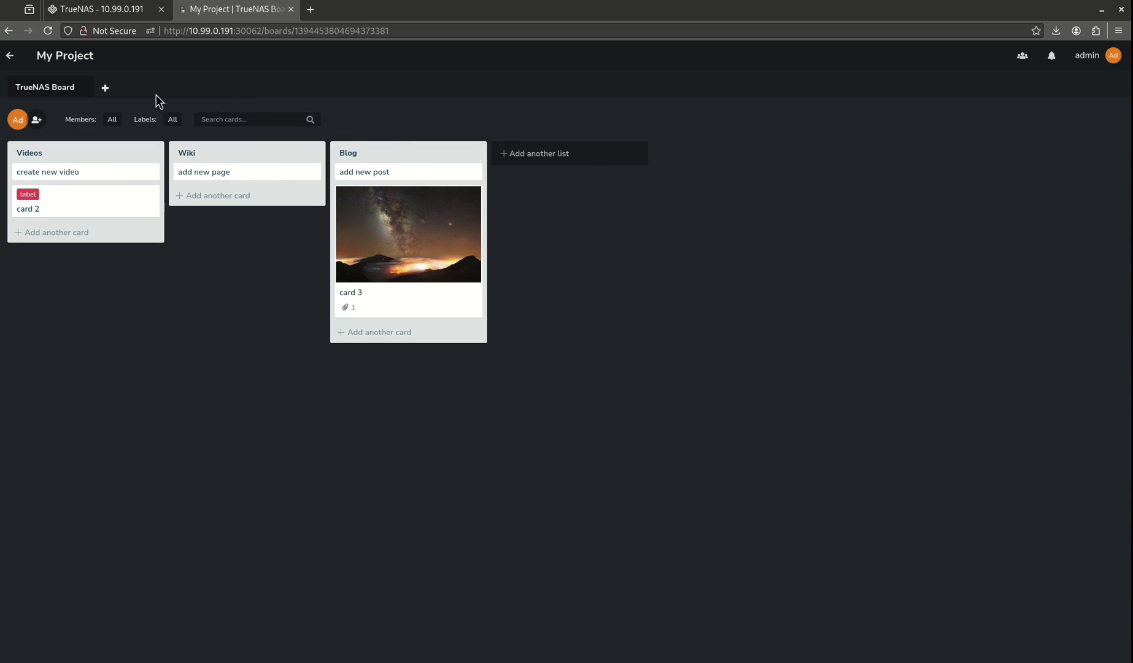
{"action": "left_click", "coordinate": [37, 119]}
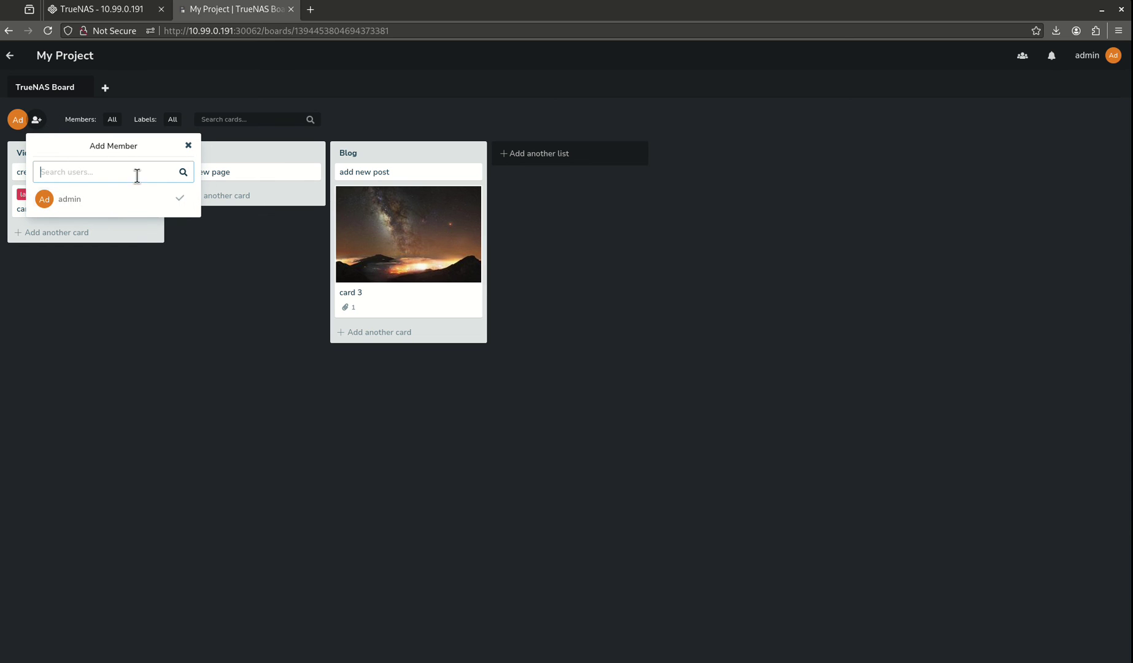
{"action": "left_click", "coordinate": [176, 307]}
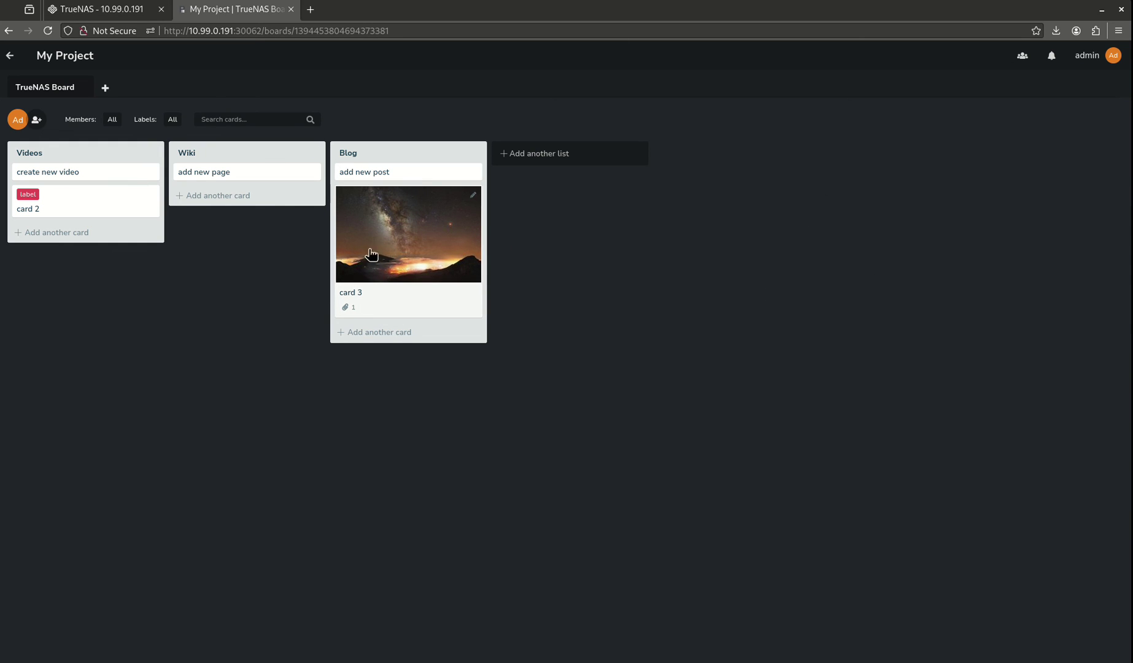
Step: Move card 3 to the top of the Wiki list, then view the 'create new video' card
{"action": "left_click_drag", "start_coordinate": [372, 254], "coordinate": [203, 218]}
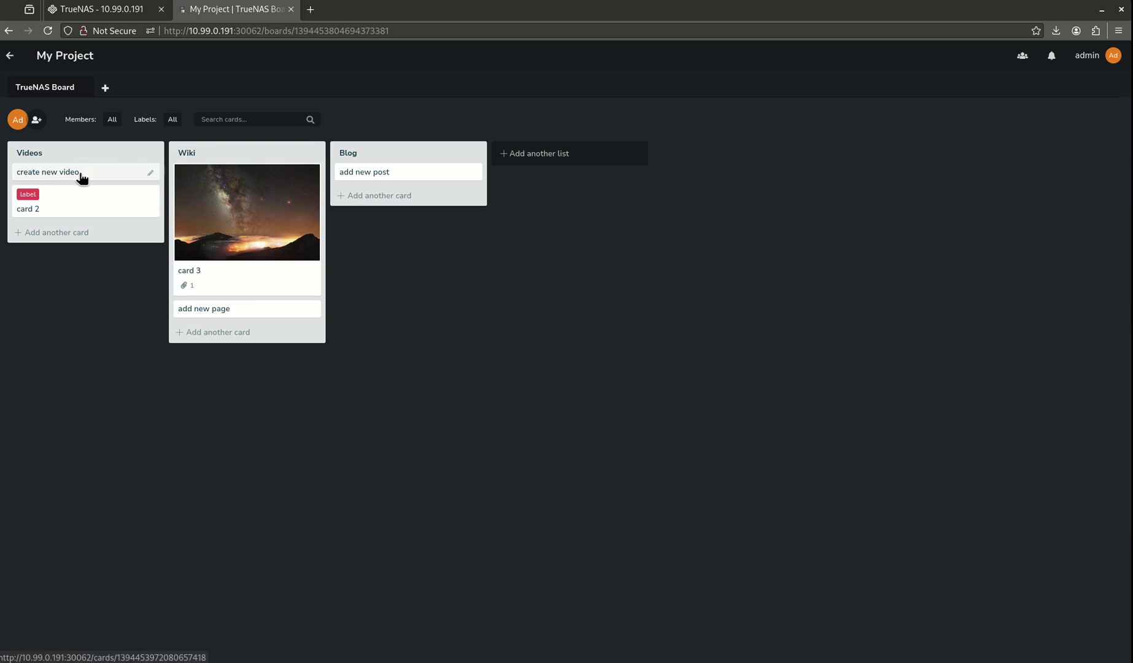
{"action": "left_click", "coordinate": [103, 174]}
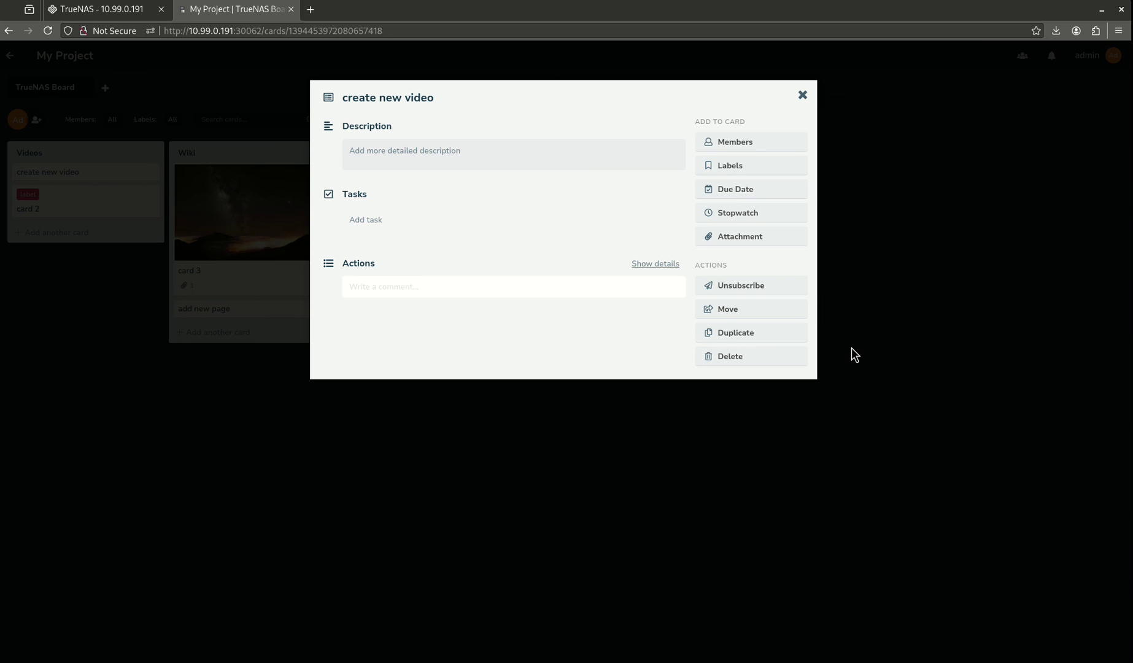
{"action": "left_click", "coordinate": [801, 96]}
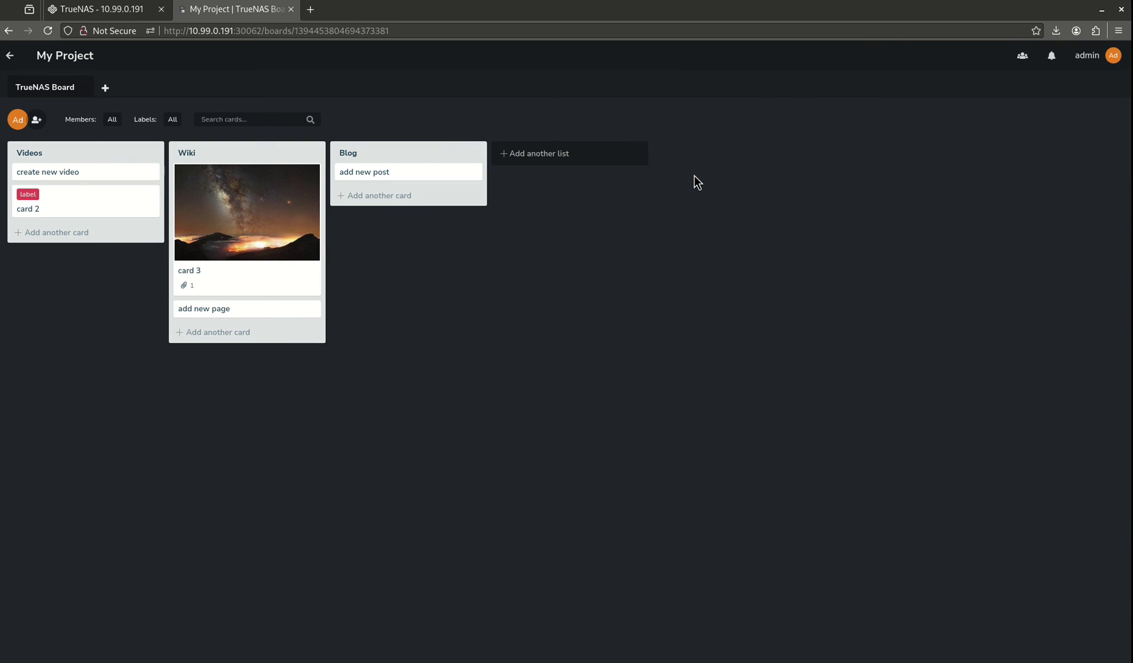